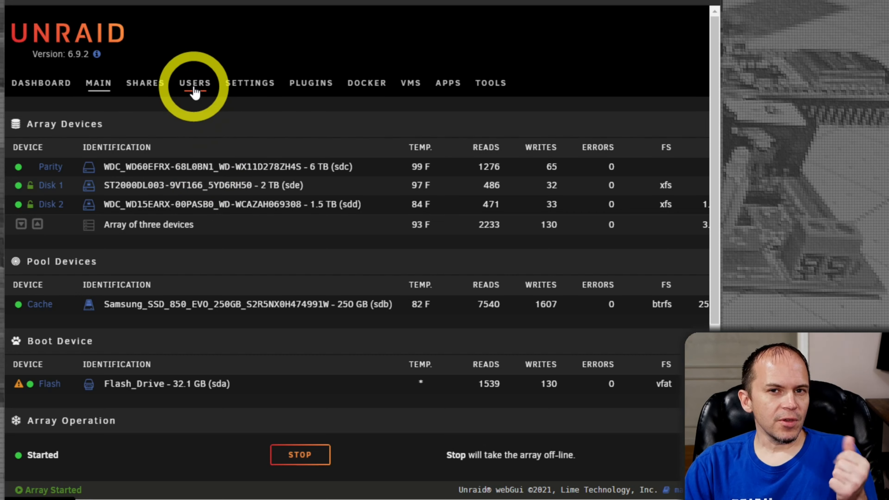
Step: Give the root account a new password from its Users settings page
click(195, 92)
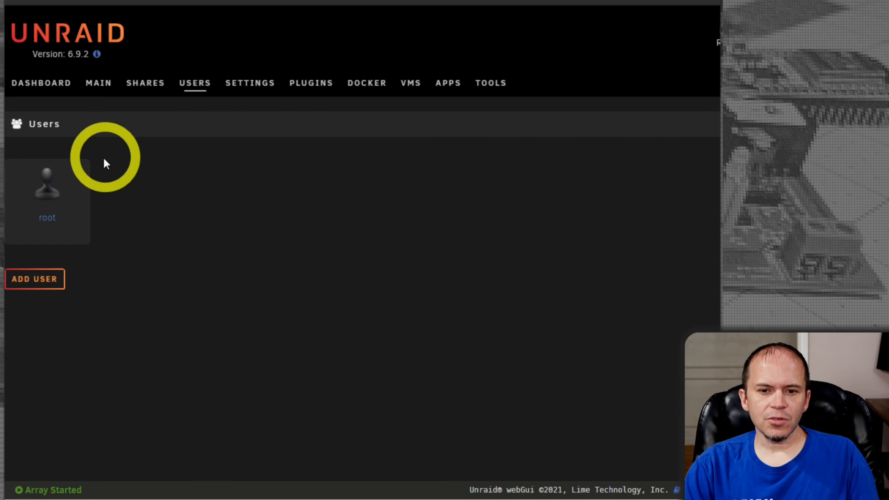
click(59, 201)
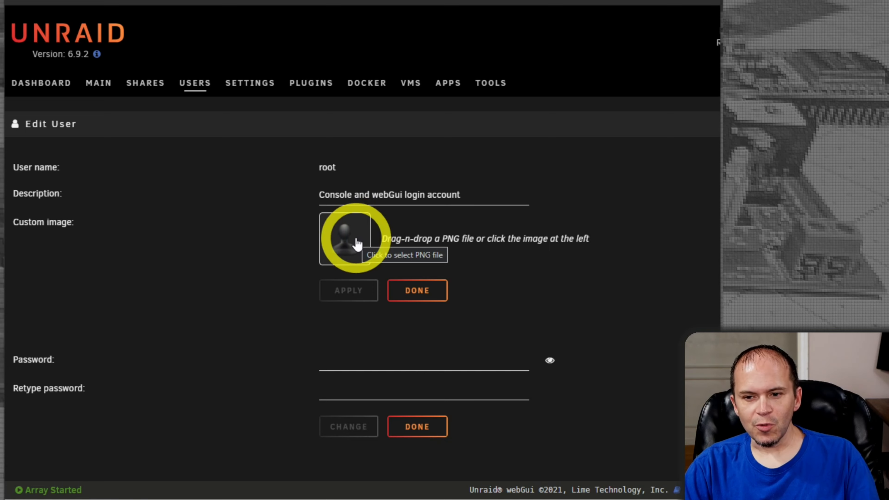
click(347, 363)
key(ctrl+v)
key(Tab)
key(ctrl+v)
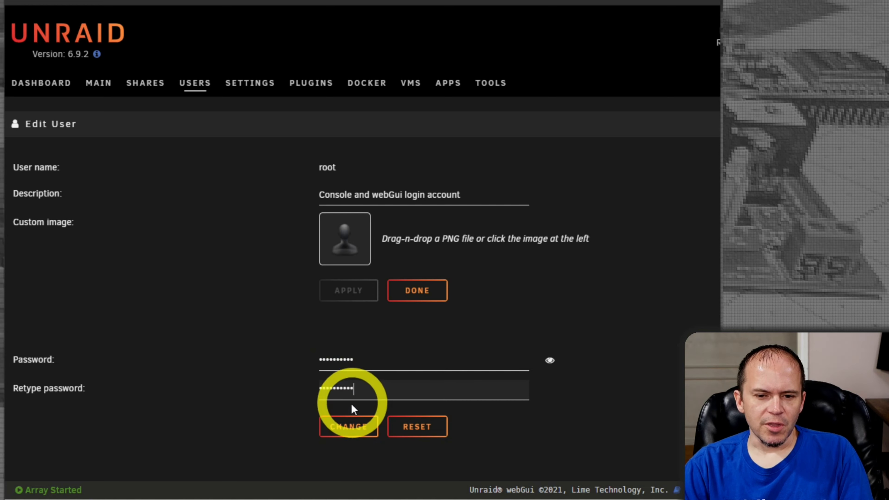
click(346, 428)
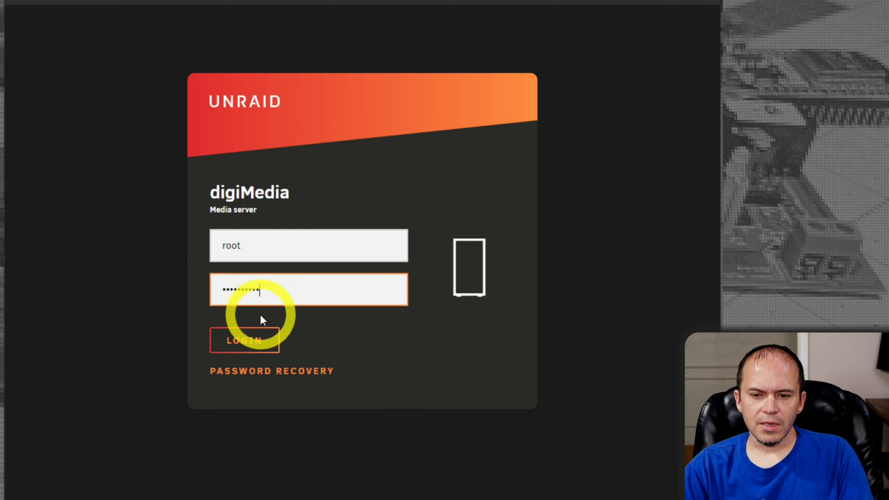
Step: Log in to the webGUI as root with the new password
click(251, 339)
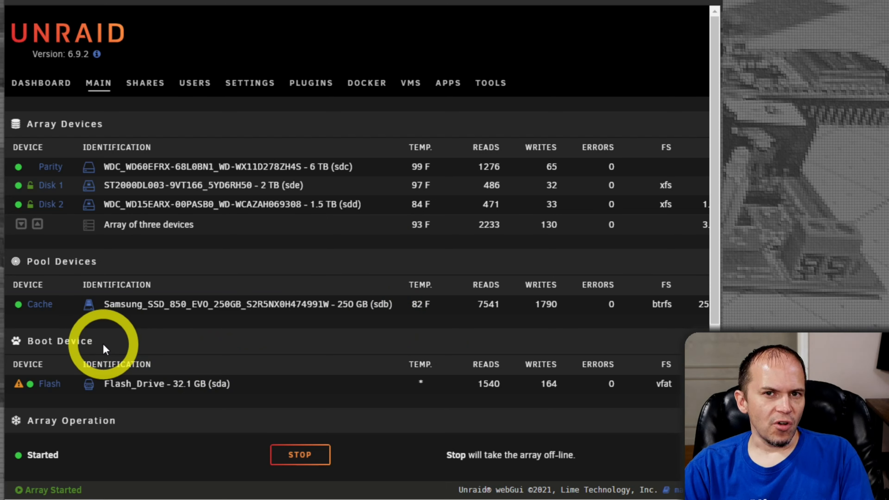
Step: Change the flash device's SMB Security from Public to Secure and apply it
mouse_move(19, 385)
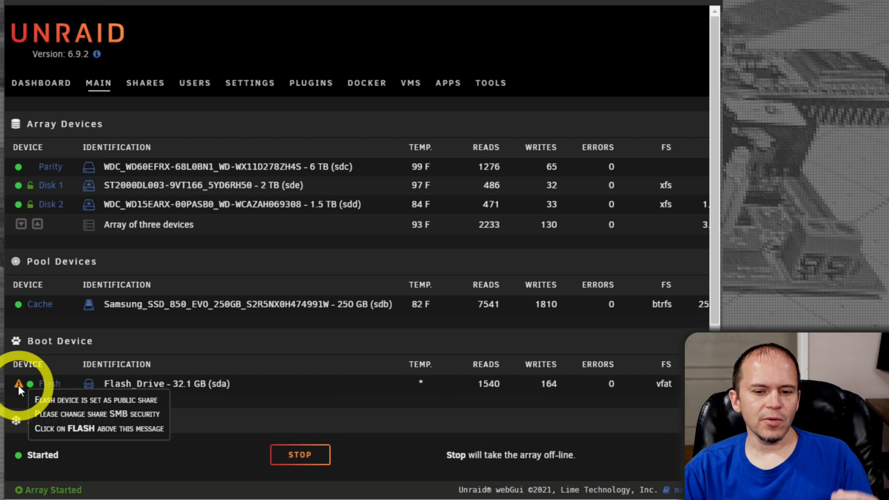
click(50, 383)
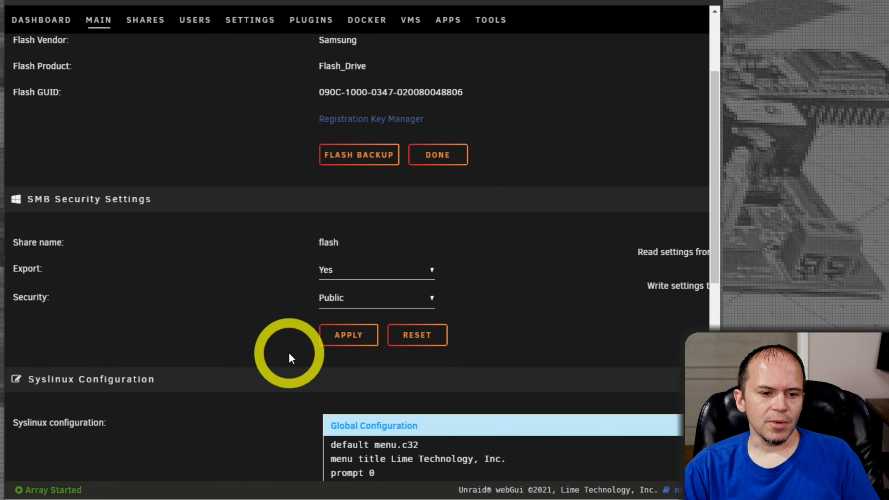
click(336, 301)
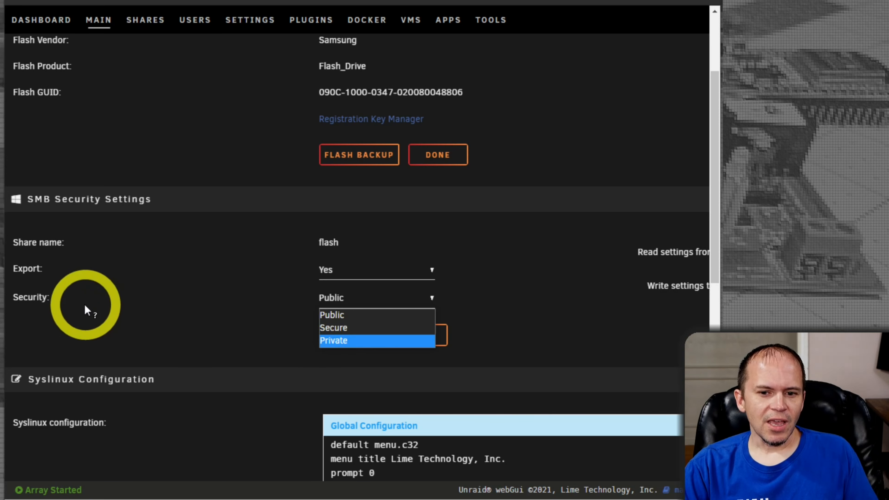
click(46, 301)
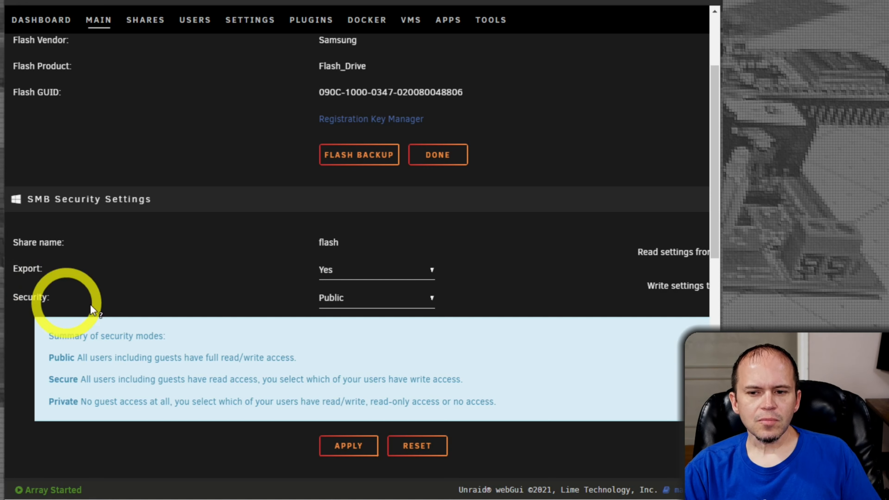
click(352, 301)
click(341, 329)
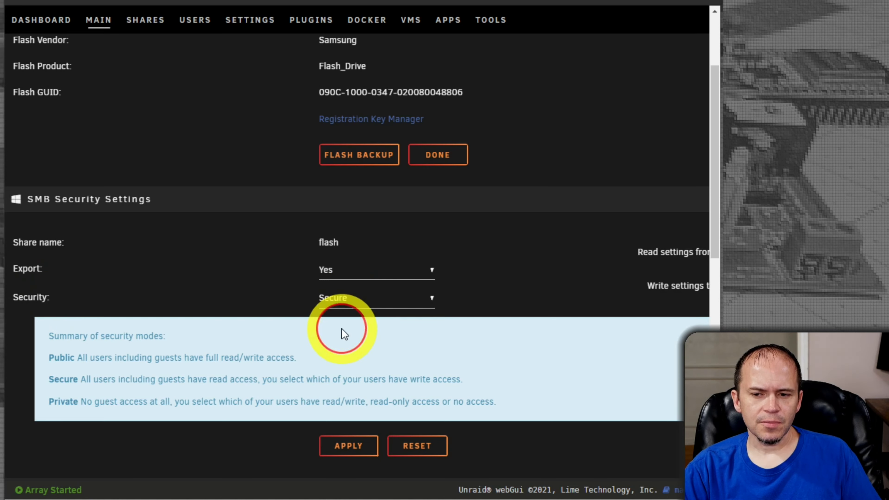
click(350, 444)
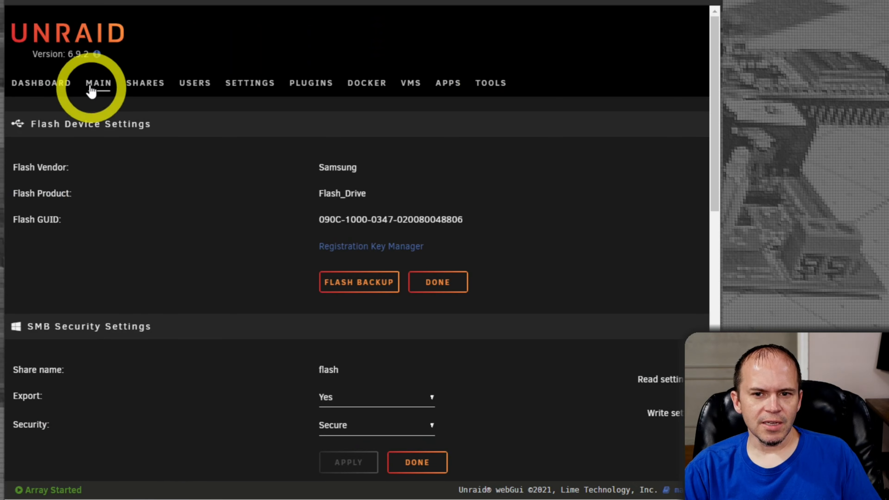
Step: Check the Dashboard, then return to the Main array devices page
click(51, 90)
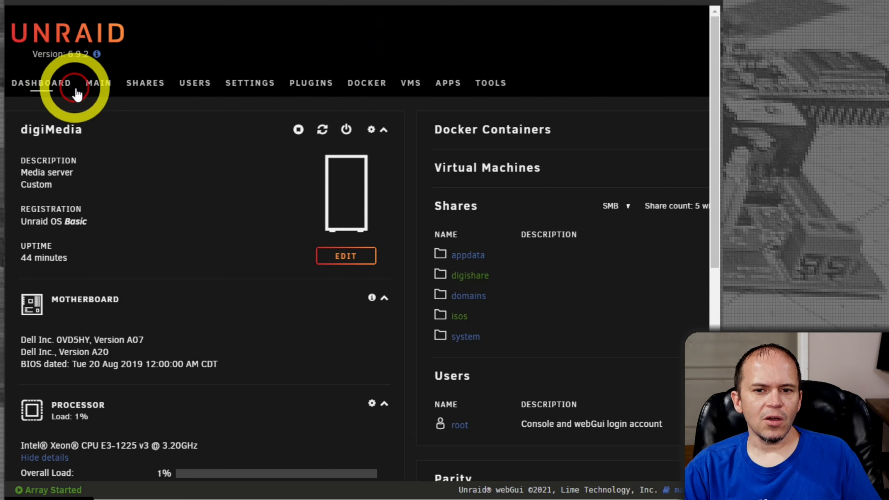
click(96, 84)
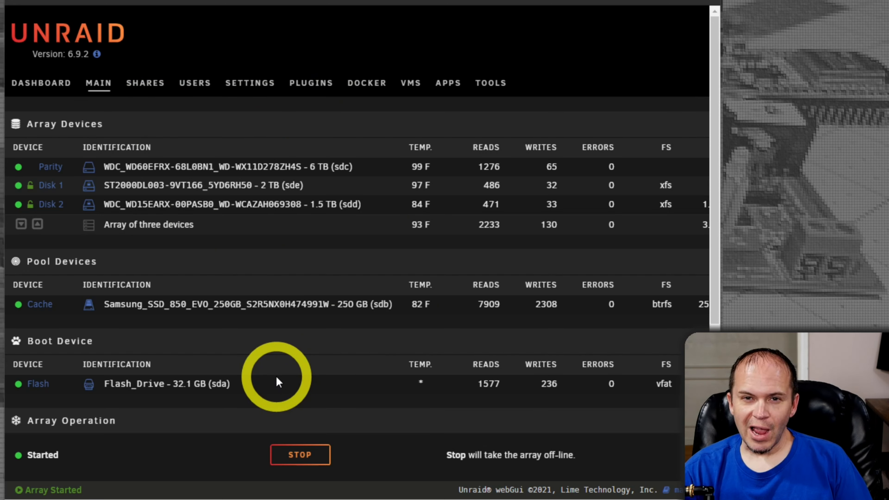
click(252, 91)
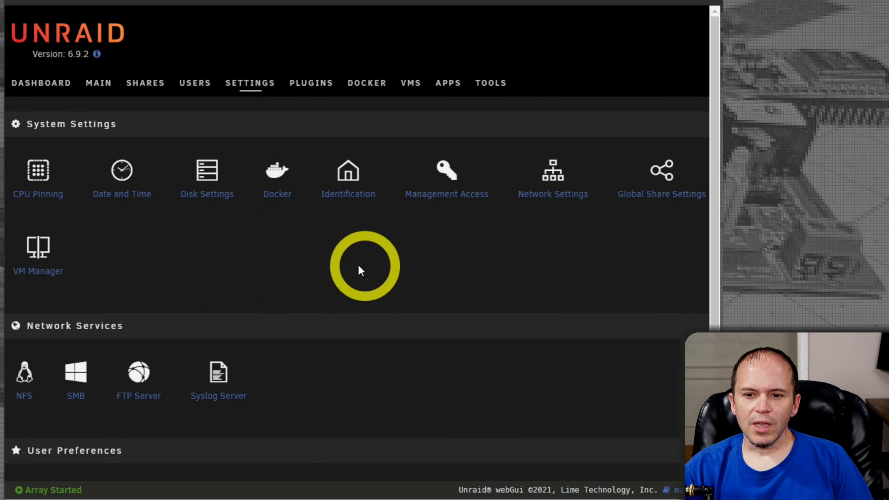
scroll(357, 264, down, 3)
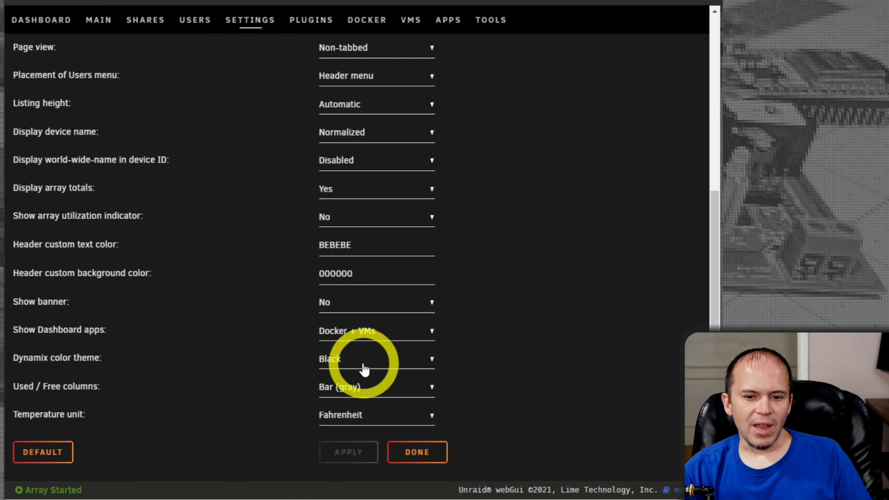
scroll(364, 367, up, 8)
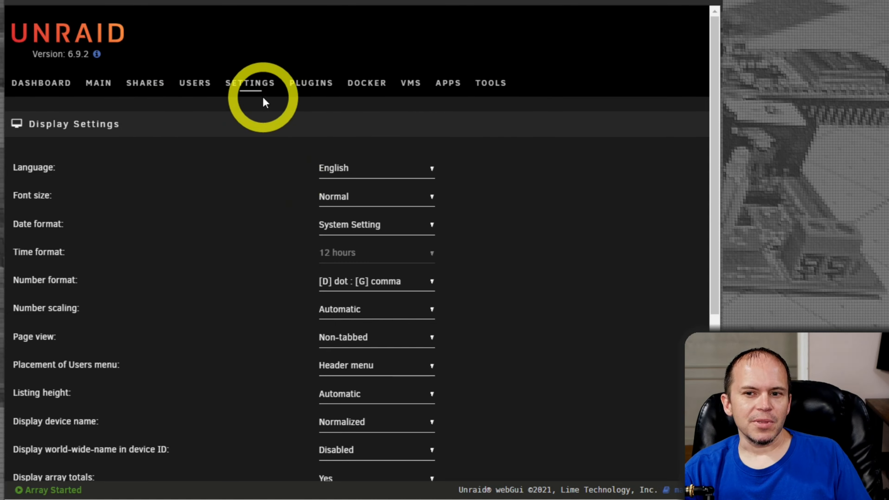
scroll(184, 353, down, 6)
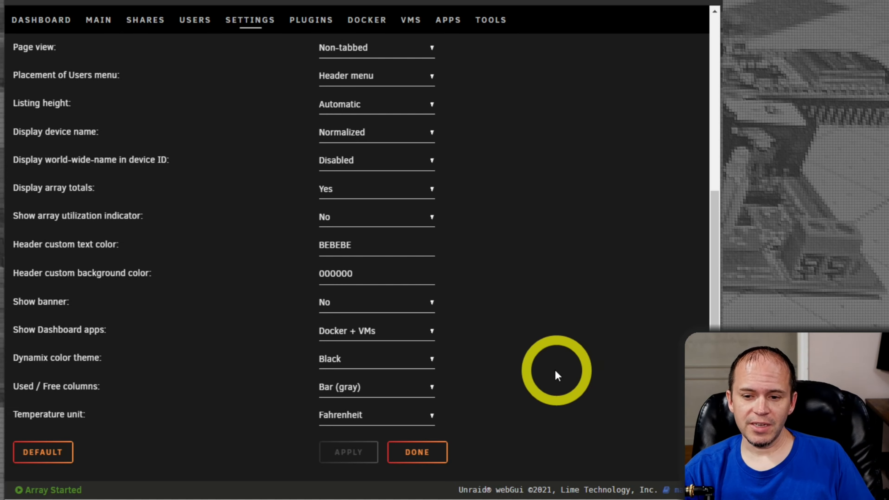
click(417, 451)
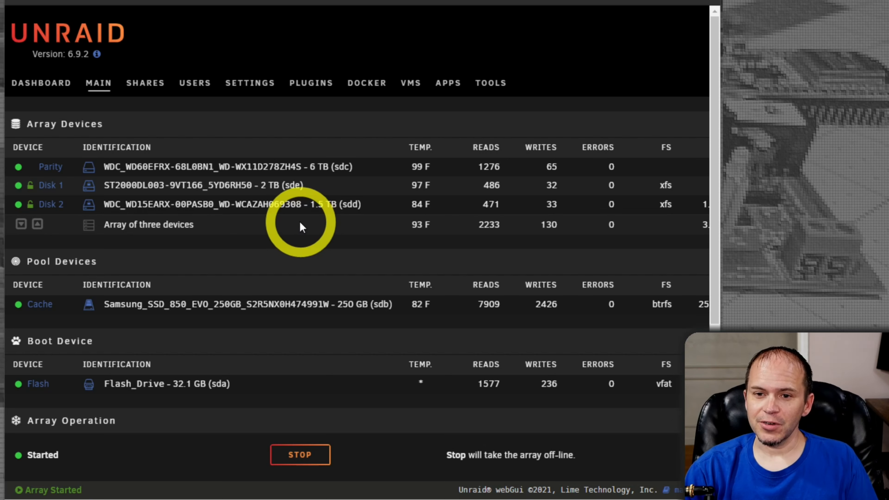
Step: Show the User Shares list with appdata, digishare, isos and system
click(144, 84)
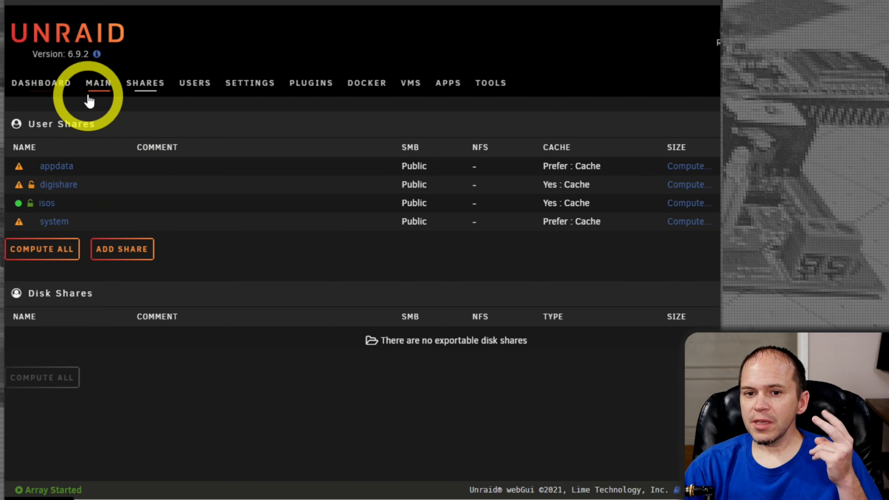
click(97, 90)
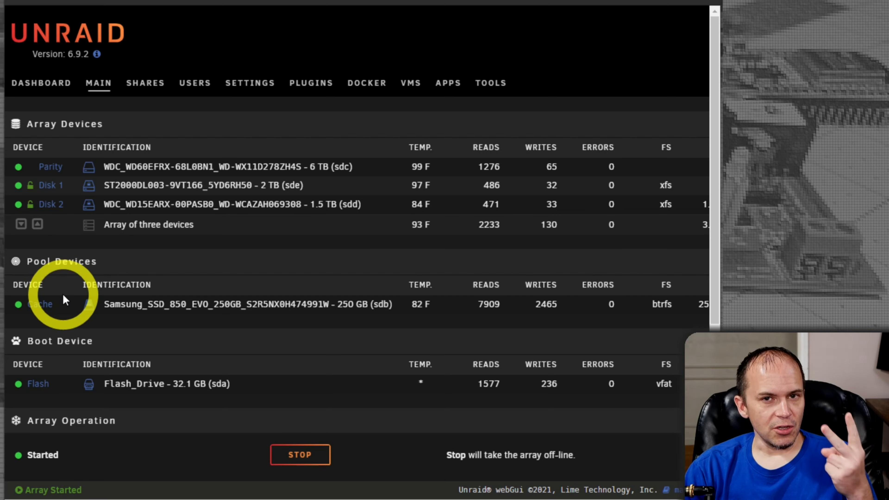
click(153, 92)
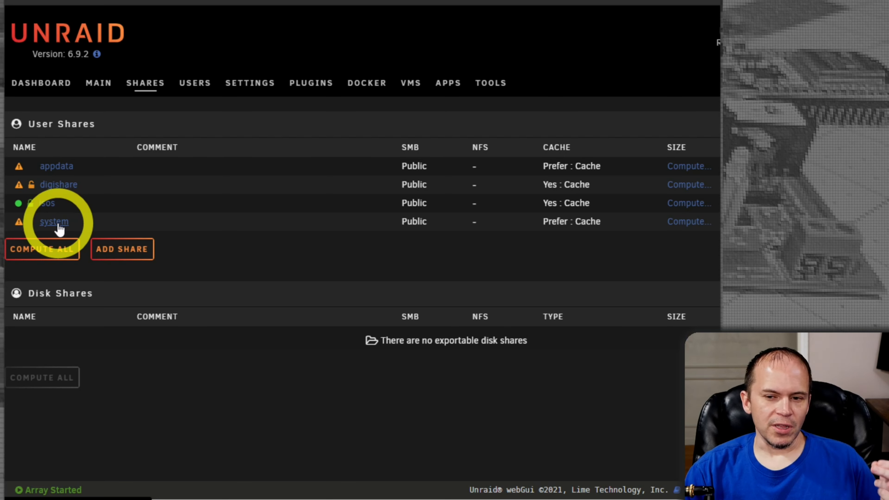
Step: Open the appdata share and read its cache pool help: Prefer, pool Cache
click(65, 167)
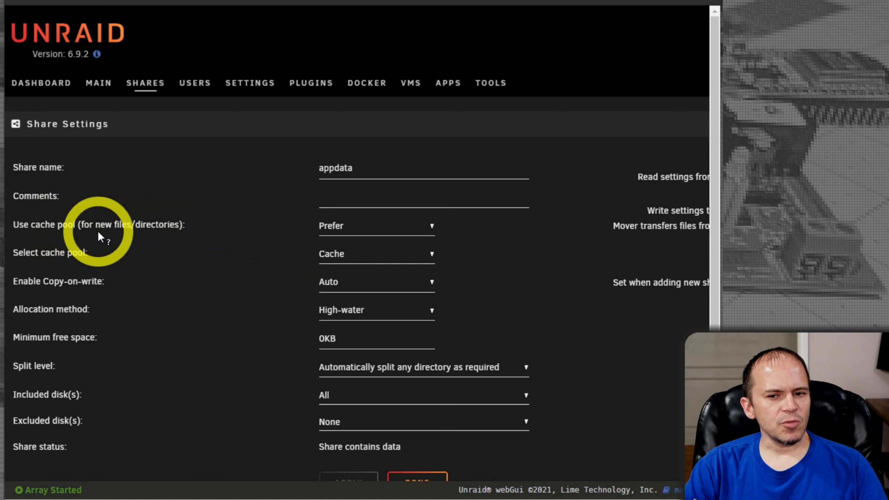
click(68, 226)
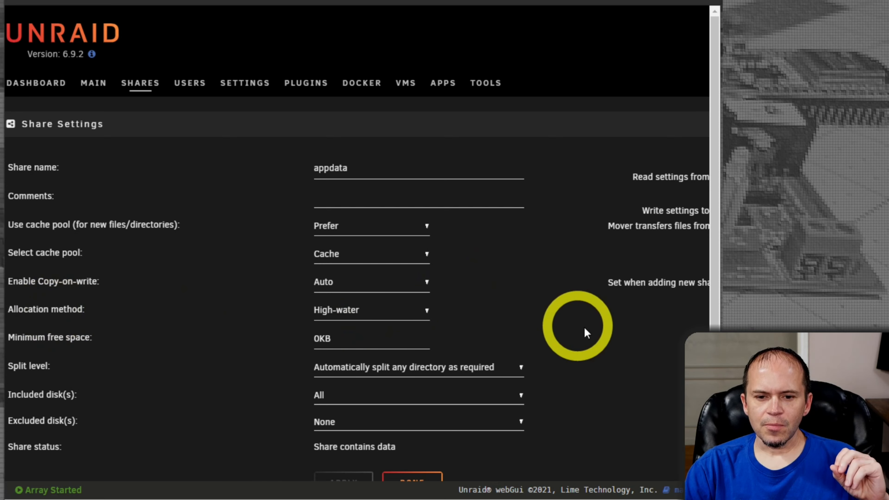
scroll(581, 324, down, 2)
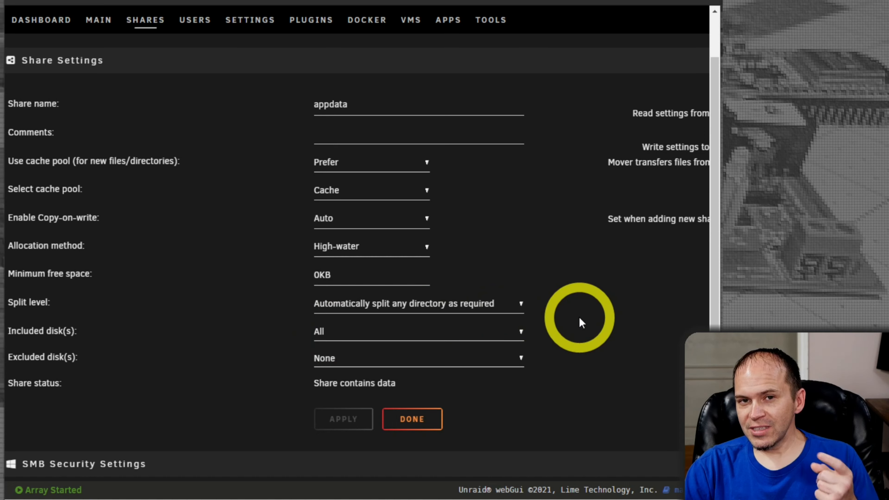
Step: Review appdata's SMB Security options and its Export choices No, Yes, Yes (hidden)
scroll(572, 322, down, 5)
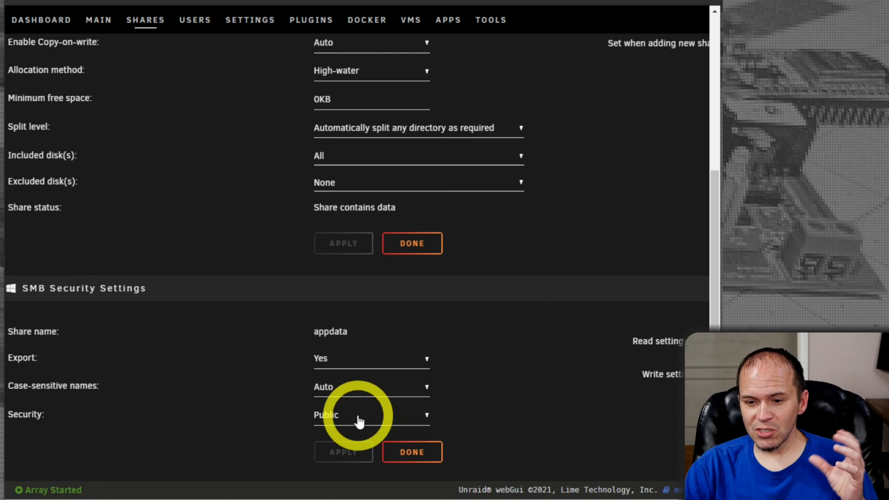
click(412, 416)
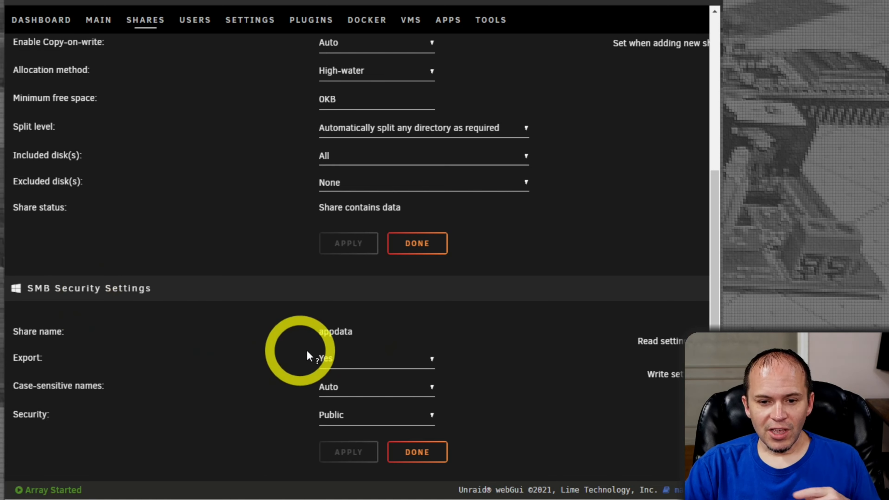
click(341, 358)
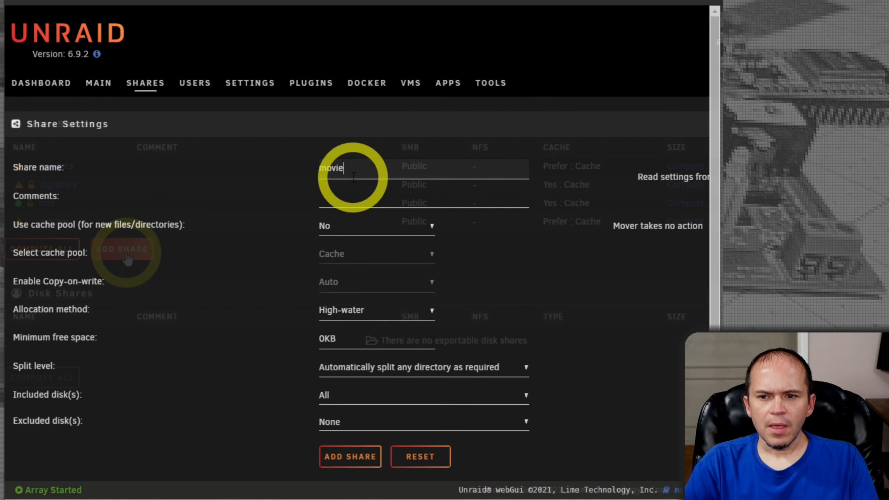
Step: Add a share named movies and go back to the Shares list
text(s)
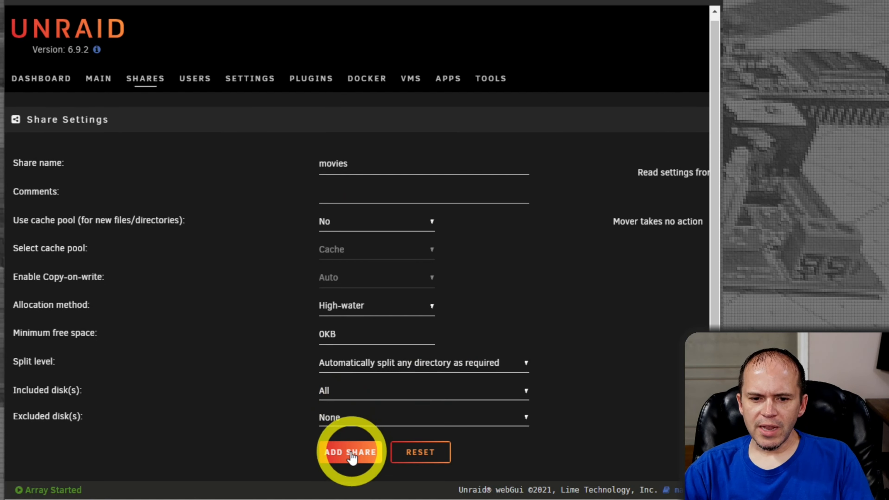
click(350, 453)
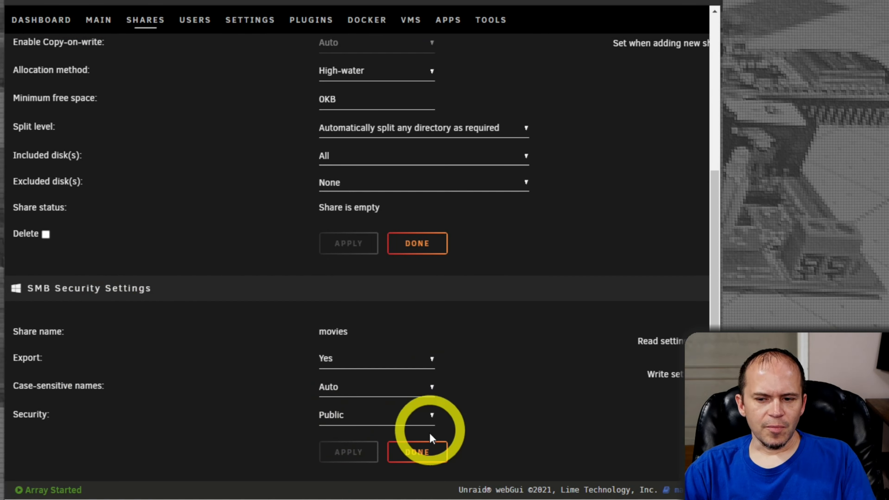
click(417, 452)
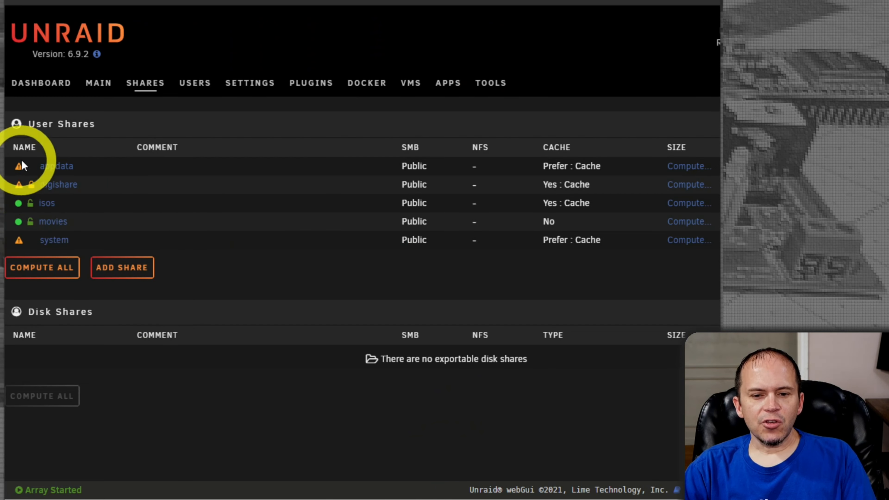
Step: Create an empty text file test.txt inside the server's movies share folder
mouse_move(29, 230)
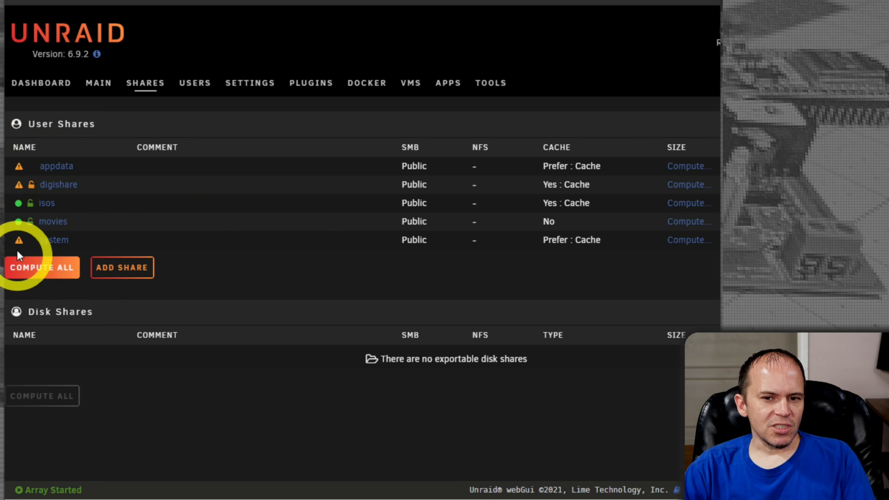
mouse_move(19, 187)
mouse_move(19, 170)
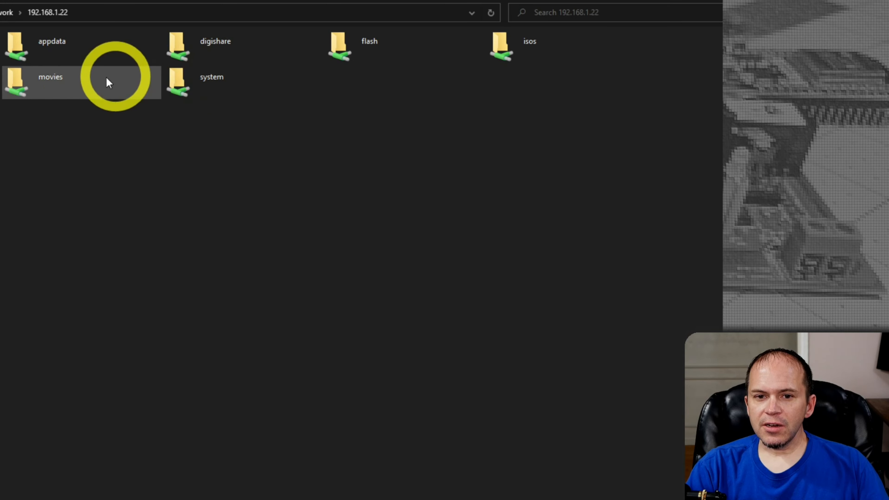
double_click(42, 86)
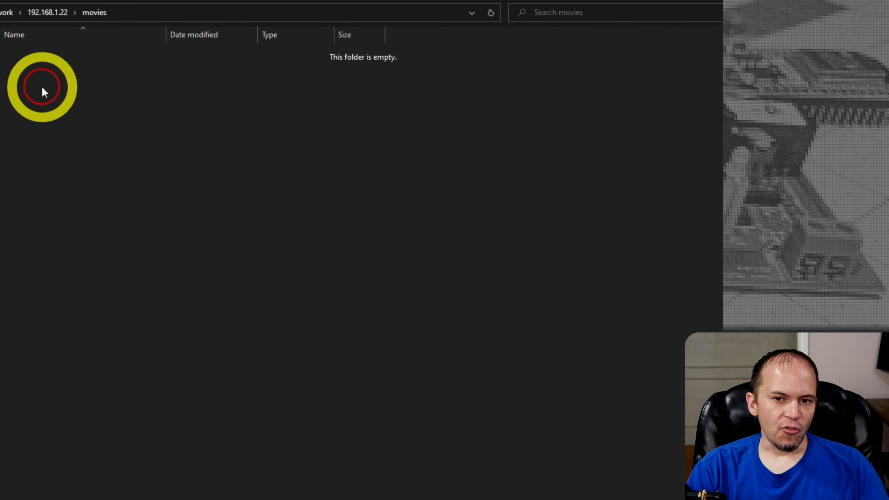
right_click(231, 219)
mouse_move(306, 401)
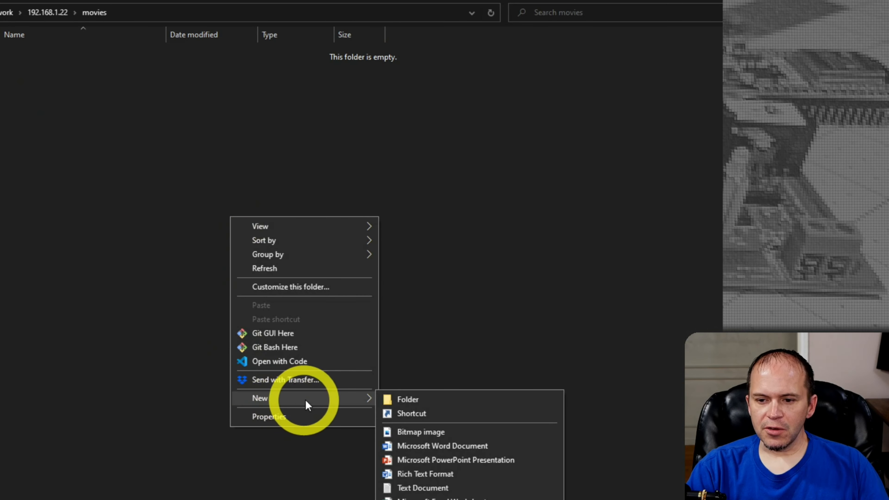
click(413, 487)
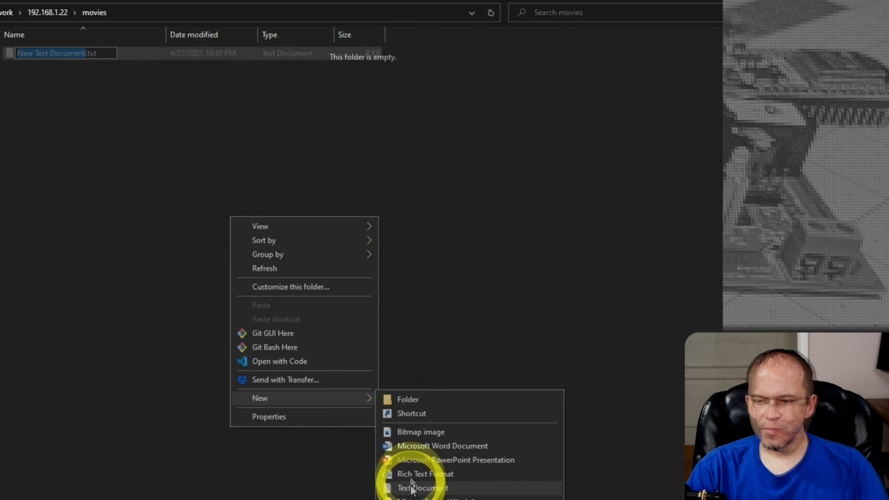
text(test)
key(Return)
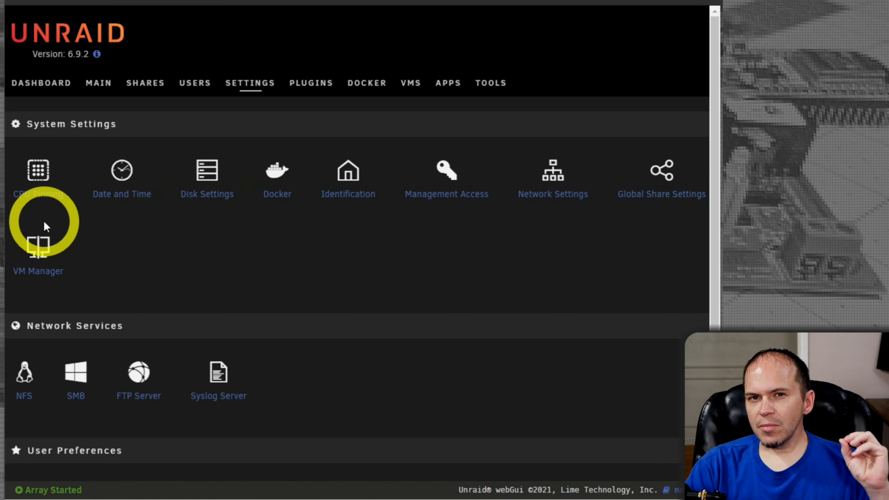
click(113, 196)
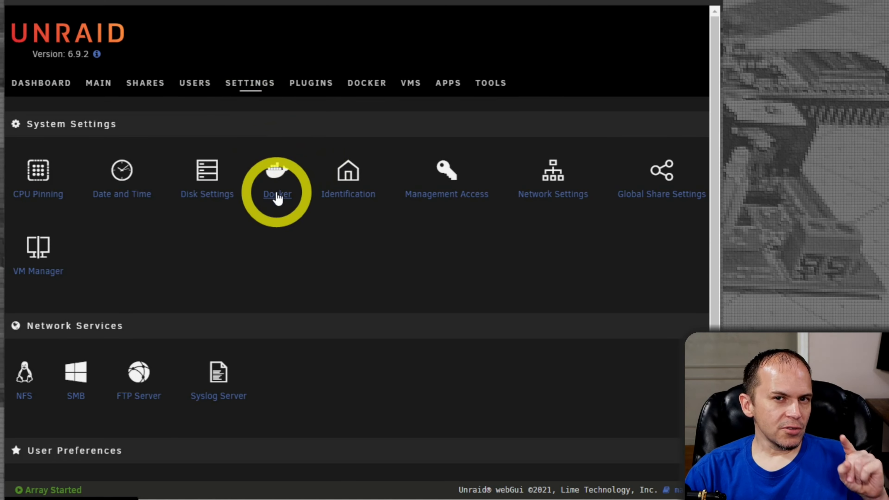
Step: Show the Docker settings in Advanced View with log rotation, network and subnet options
click(277, 195)
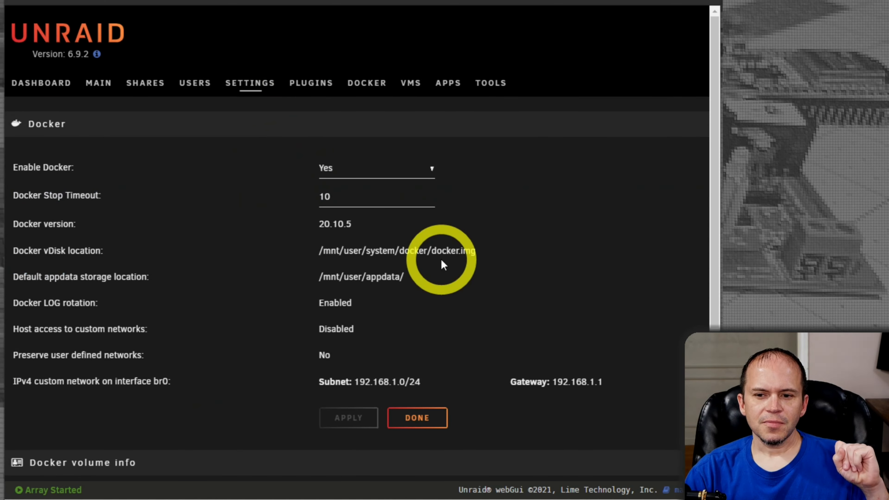
scroll(456, 371, right, 5)
click(688, 166)
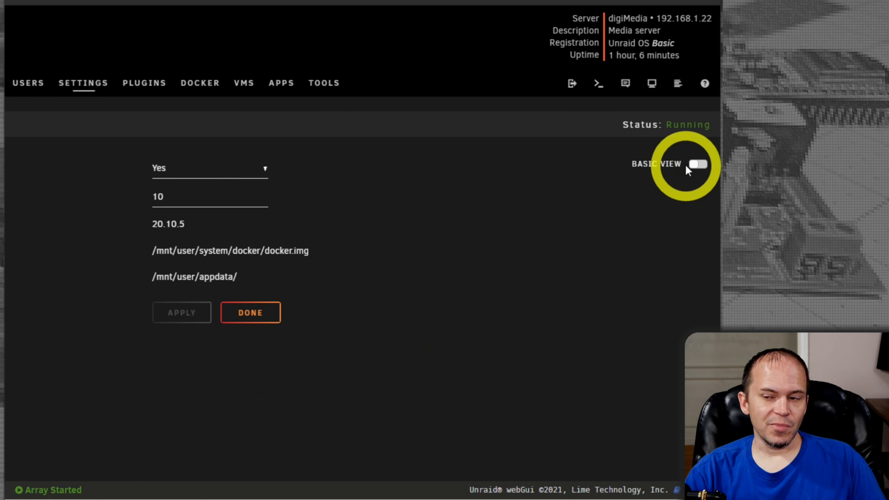
click(697, 164)
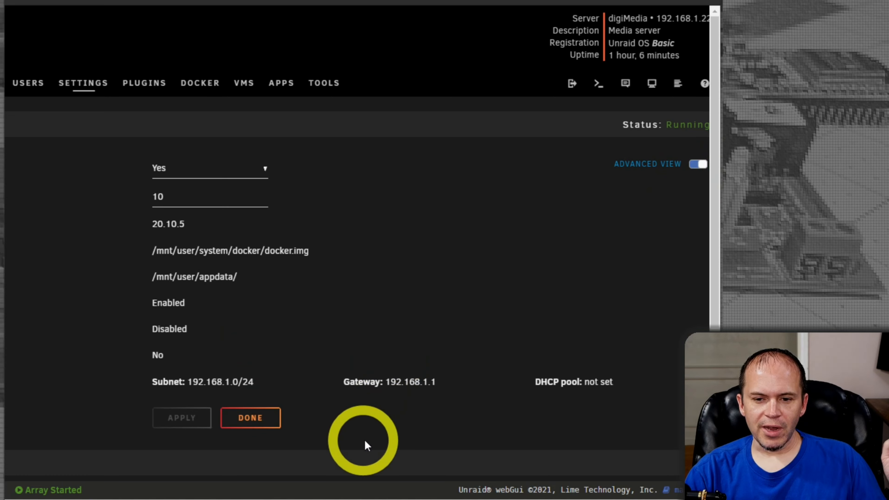
drag(330, 499, 168, 496)
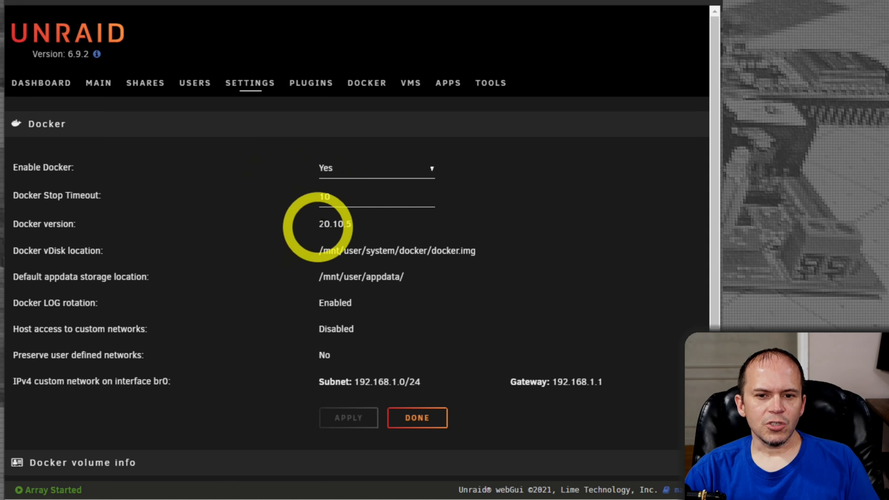
Step: Set Enable Docker to No and apply, stopping the Docker service
click(352, 180)
click(357, 190)
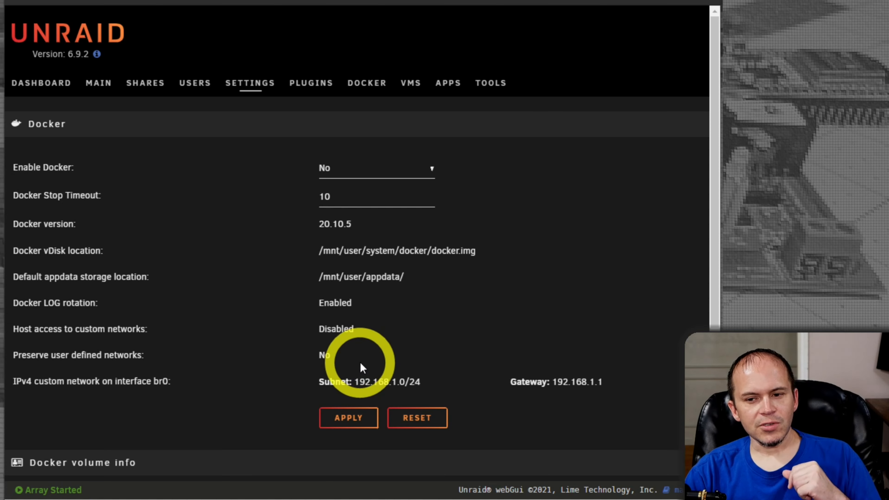
click(348, 418)
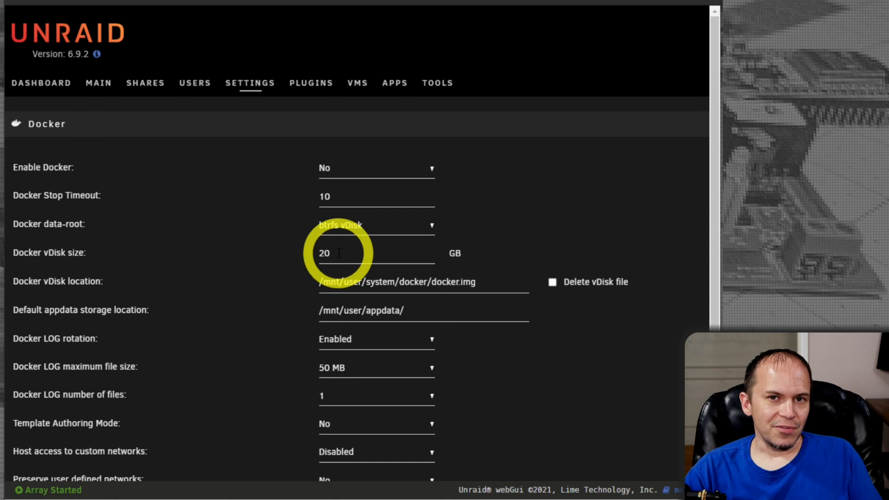
Step: Change the Docker vDisk size from 20 to 40 GB, leaving the vDisk location path unchanged
double_click(339, 253)
text(40)
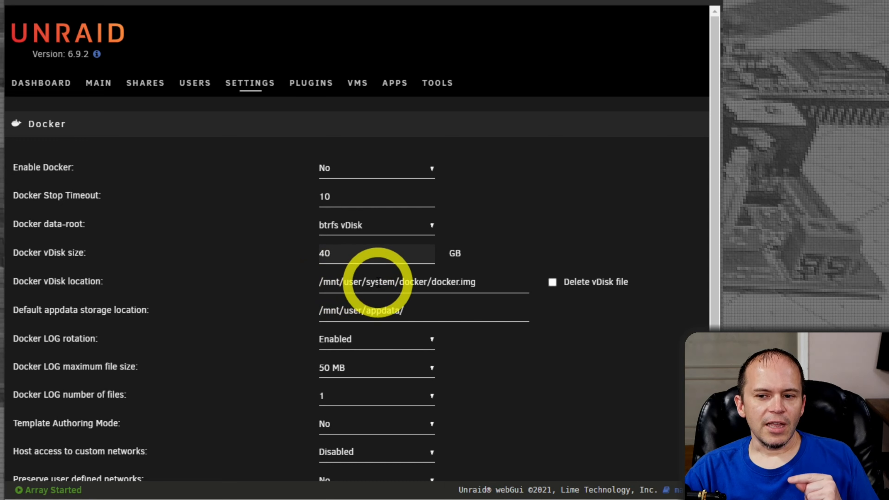
drag(371, 283, 395, 282)
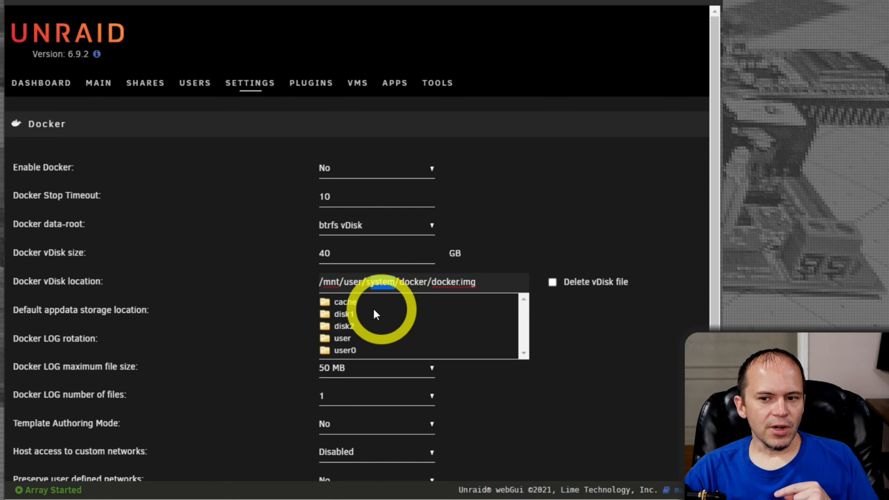
click(649, 362)
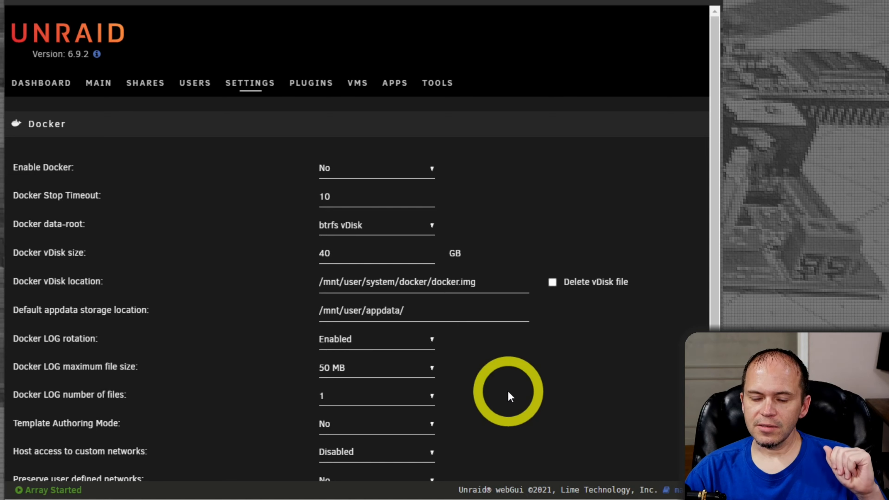
scroll(507, 390, down, 3)
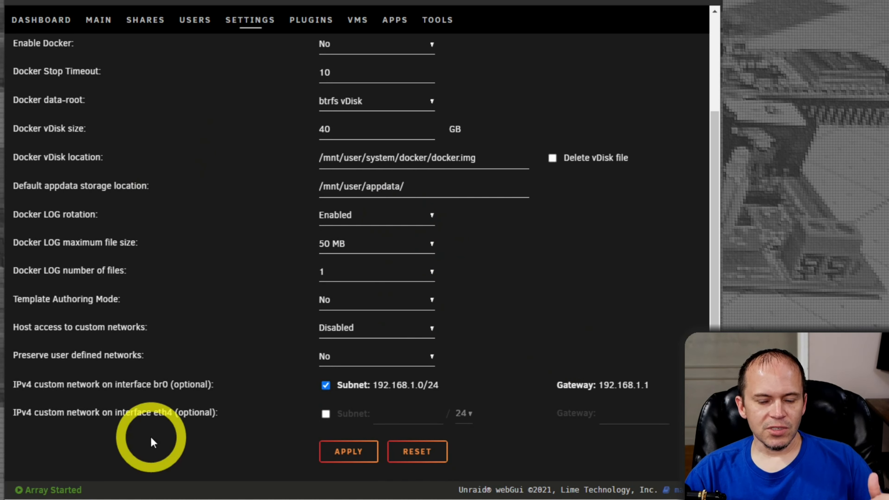
Step: Expand the help text for Docker log rotation
click(73, 220)
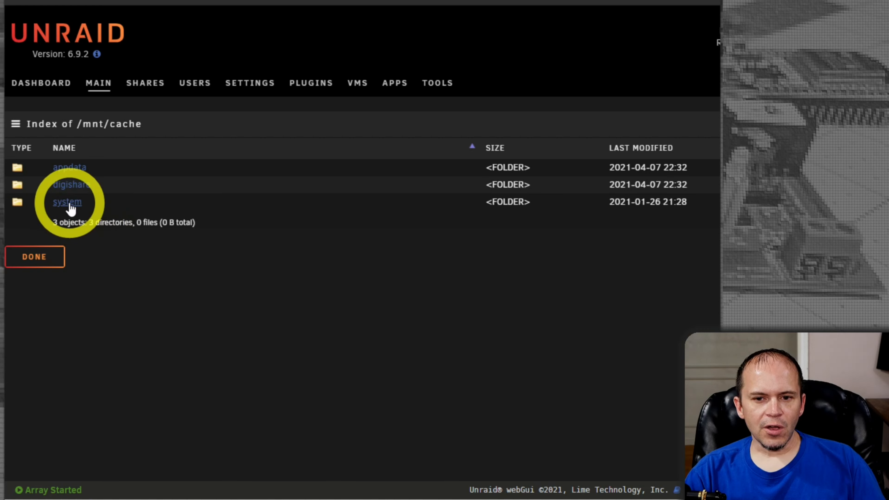
Step: Locate docker.img under /mnt/cache/system/docker, check the system share's Prefer : Cache setting, return to Main
click(69, 201)
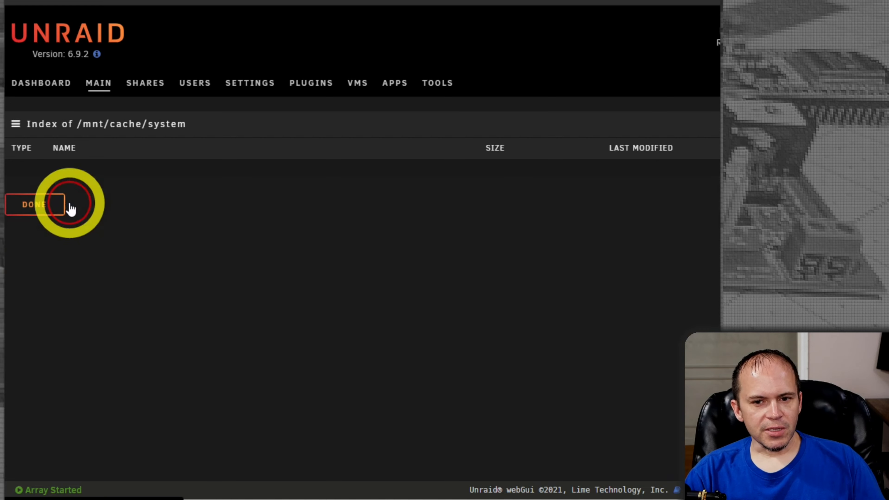
click(69, 184)
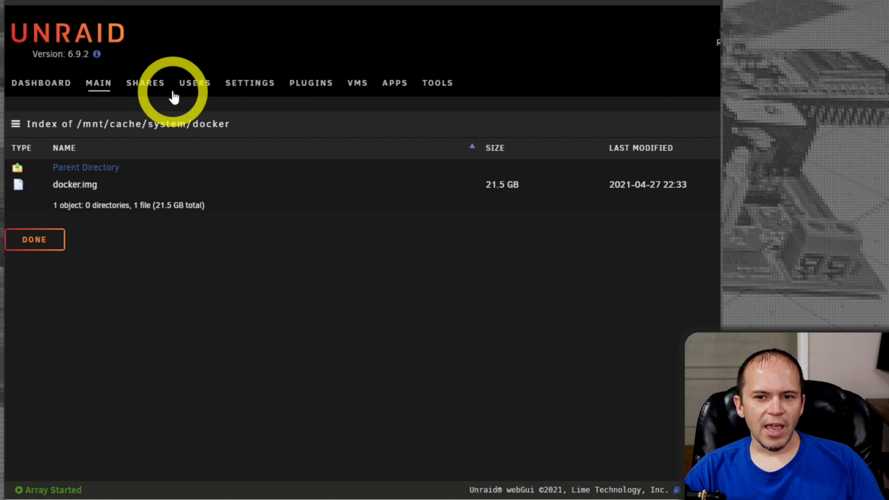
click(150, 89)
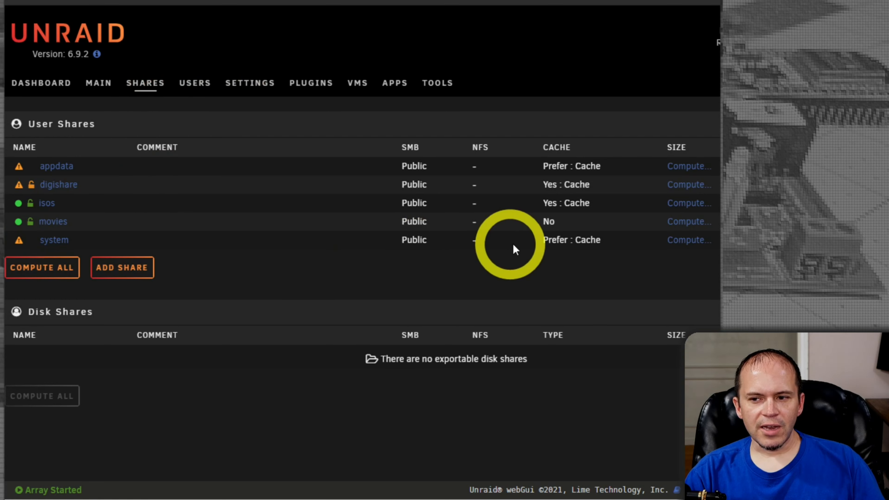
drag(544, 241, 609, 245)
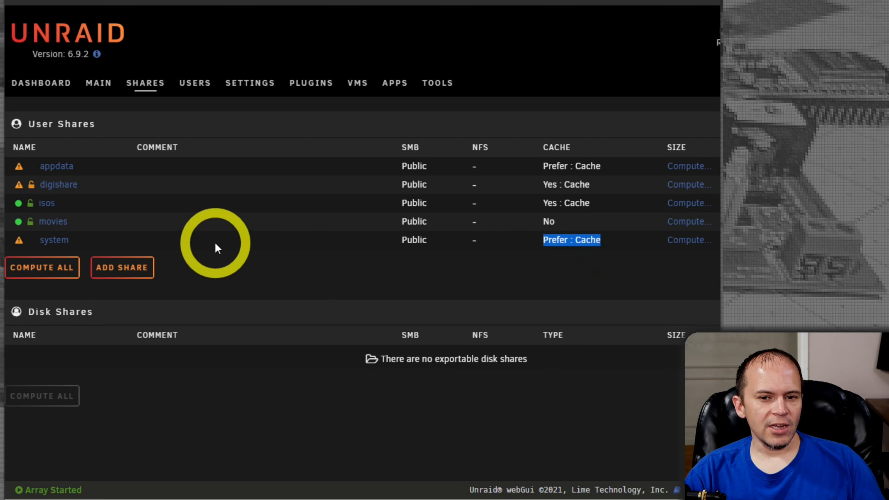
click(98, 84)
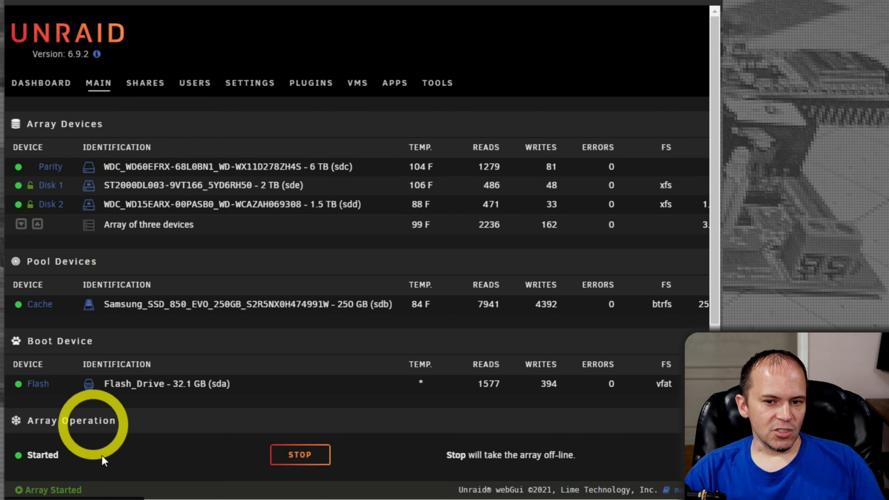
drag(142, 499, 298, 499)
click(693, 205)
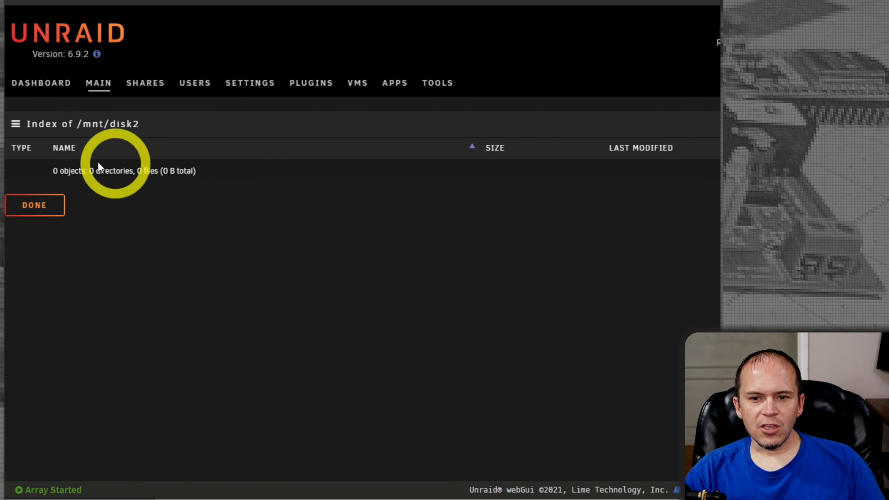
click(48, 211)
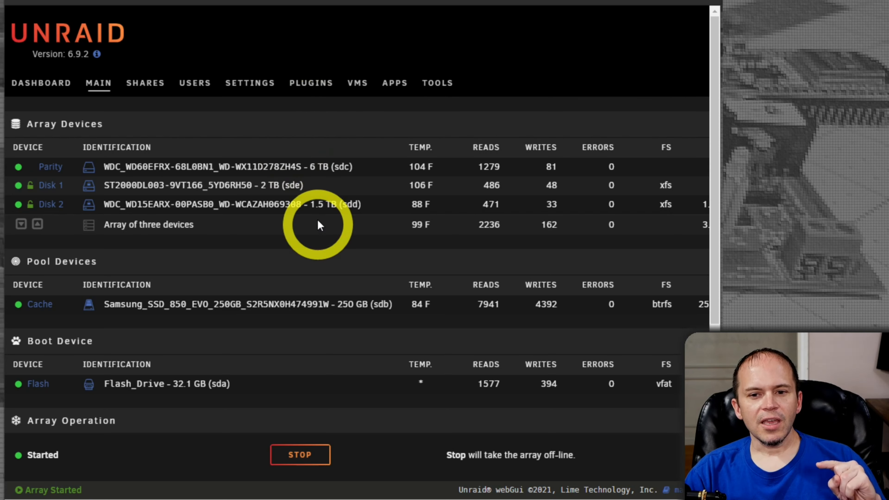
click(145, 83)
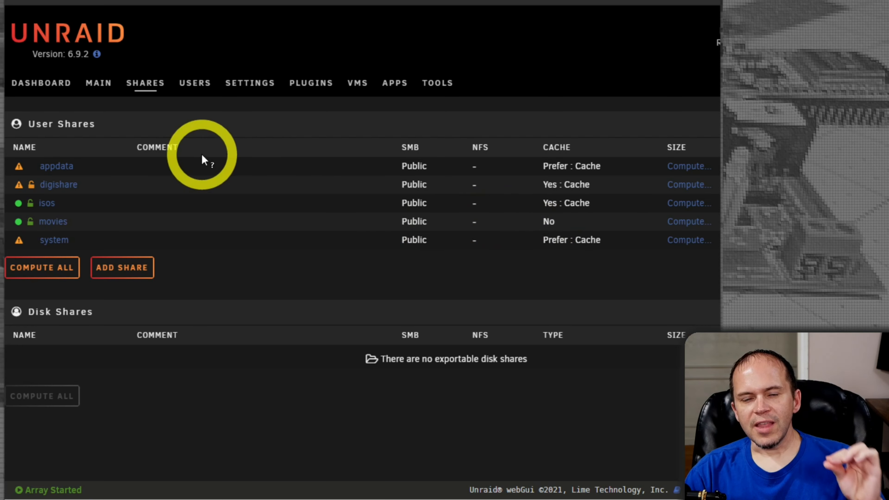
click(102, 94)
scroll(263, 234, down, 5)
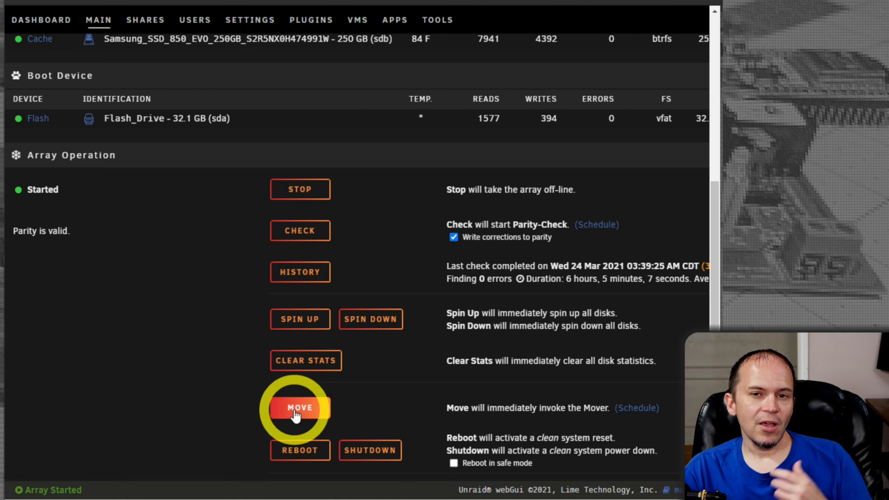
Step: Set Enable Docker to Yes, change the vDisk size from 20 to 40 GB, and apply
scroll(259, 289, up, 10)
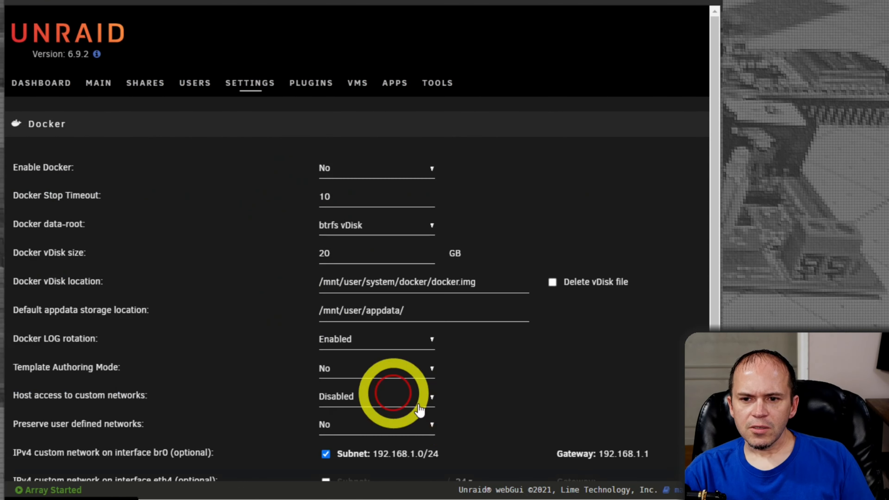
click(365, 175)
click(356, 197)
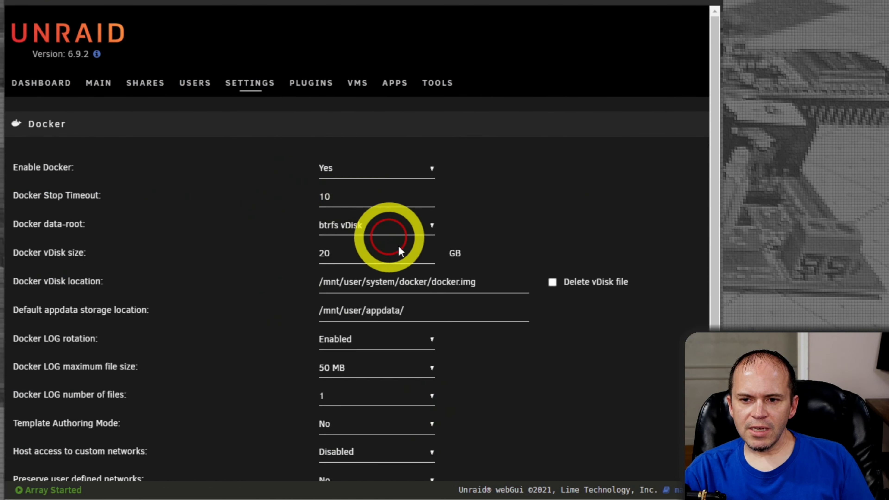
scroll(401, 251, down, 3)
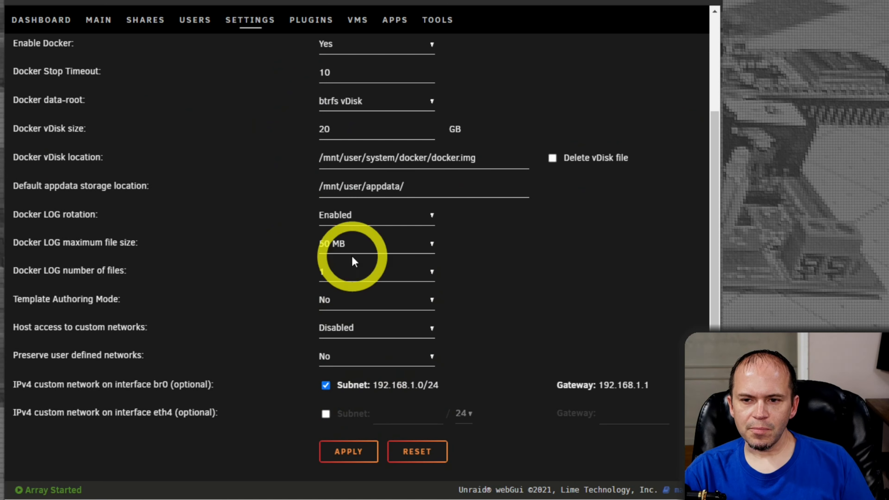
drag(333, 129, 282, 128)
text(4)
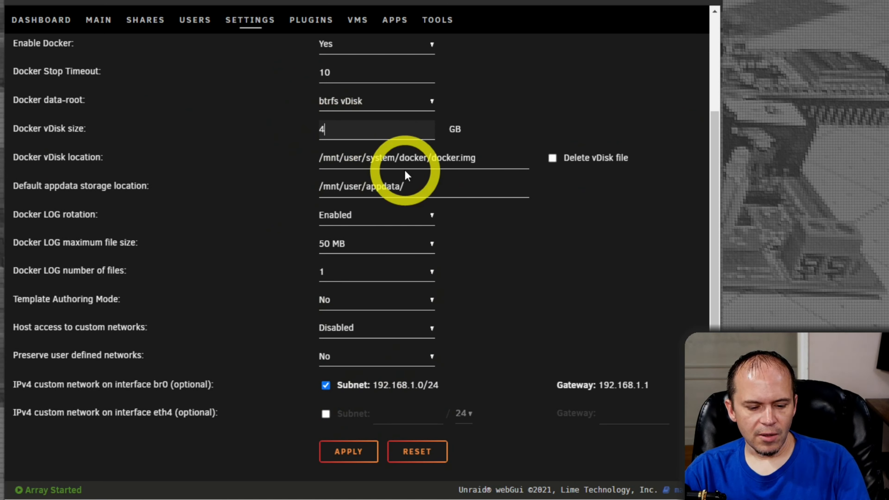
text(0)
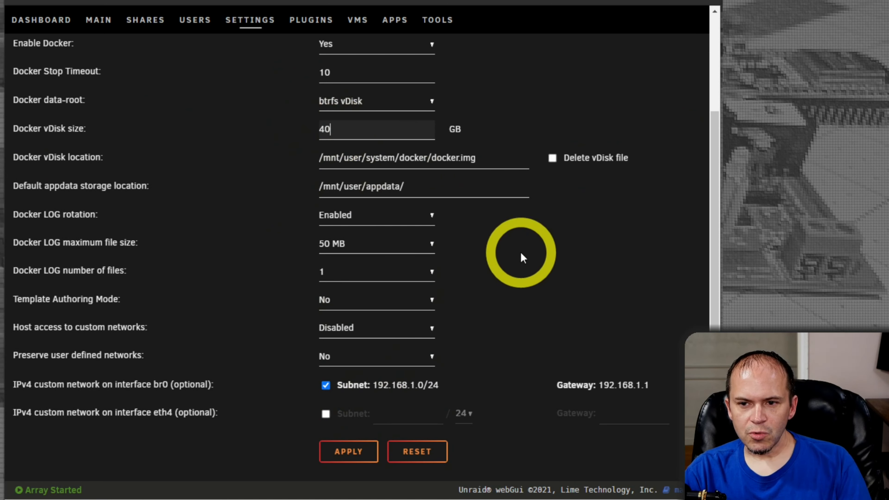
click(349, 452)
click(367, 84)
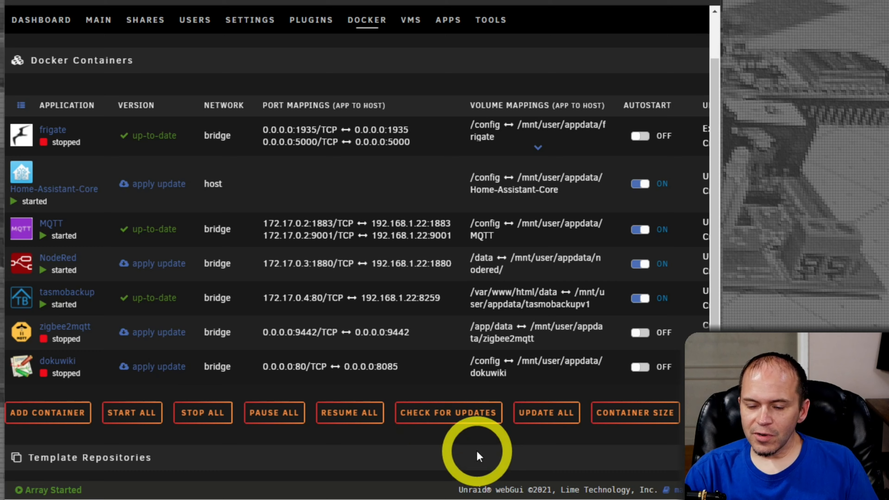
Step: Check all Docker containers for available updates
click(450, 417)
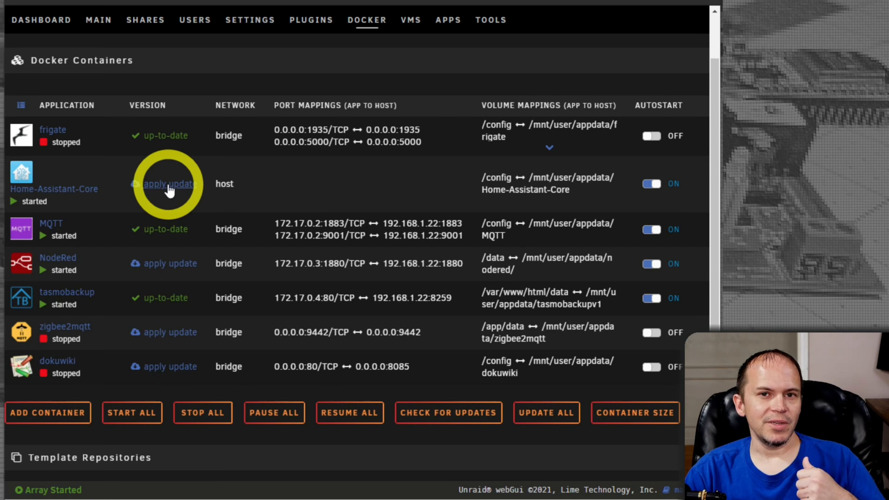
Step: Go to Settings > Notification Settings and review the update check, SMTP and agent sections
click(250, 21)
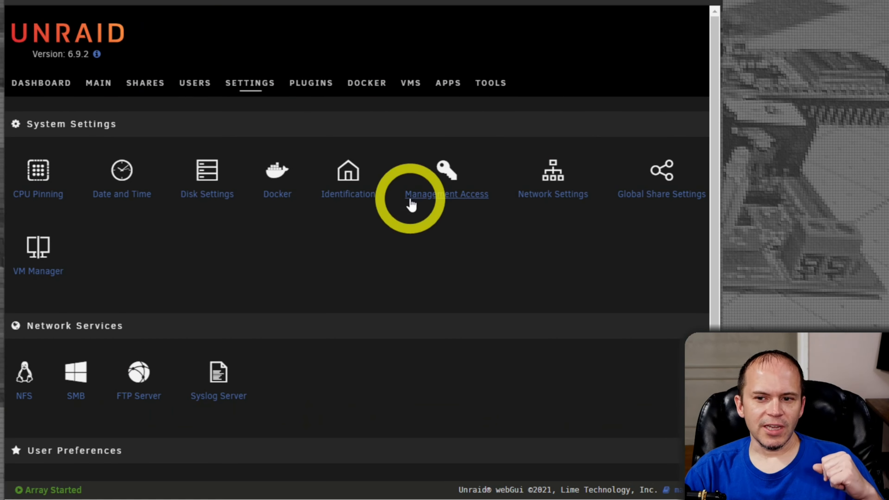
scroll(502, 317, down, 3)
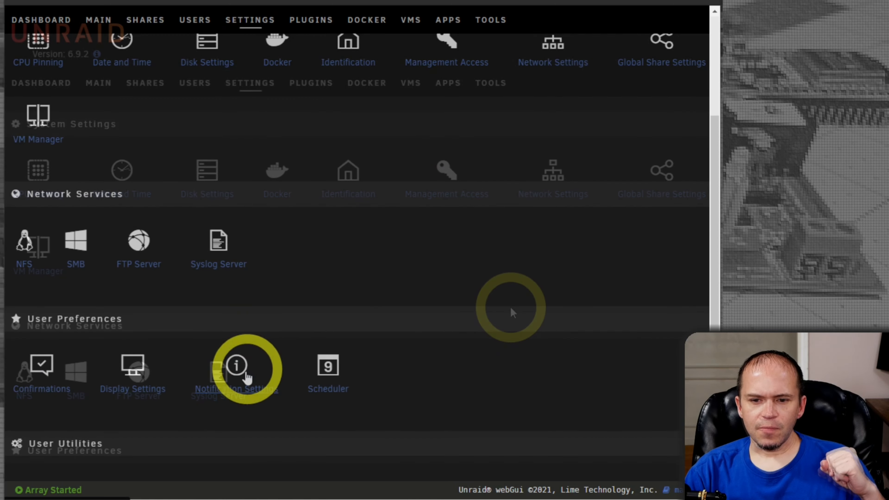
click(245, 392)
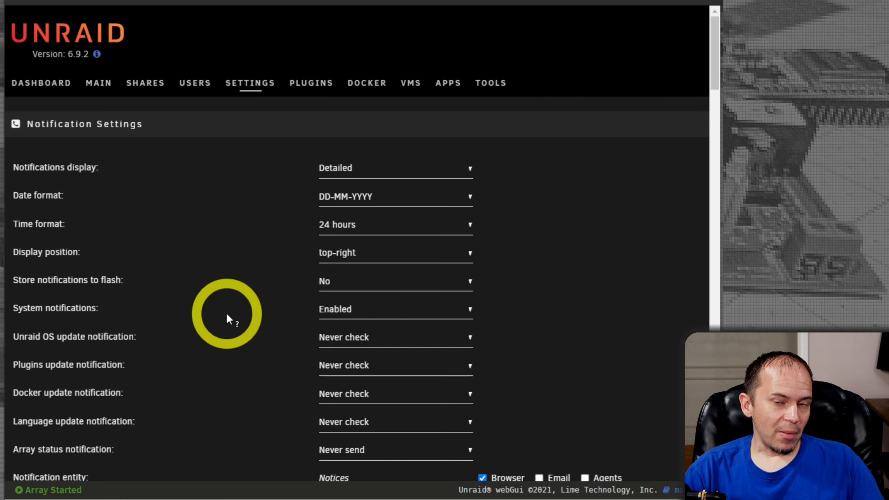
scroll(229, 317, down, 2)
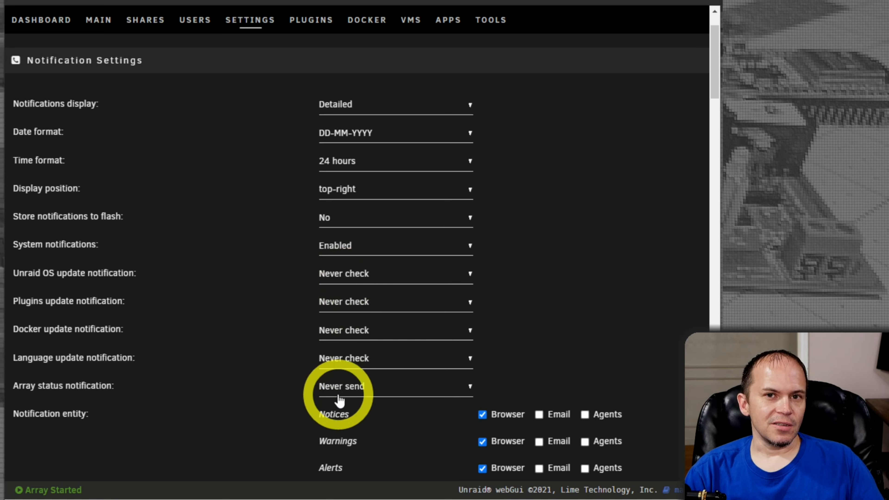
scroll(339, 399, down, 2)
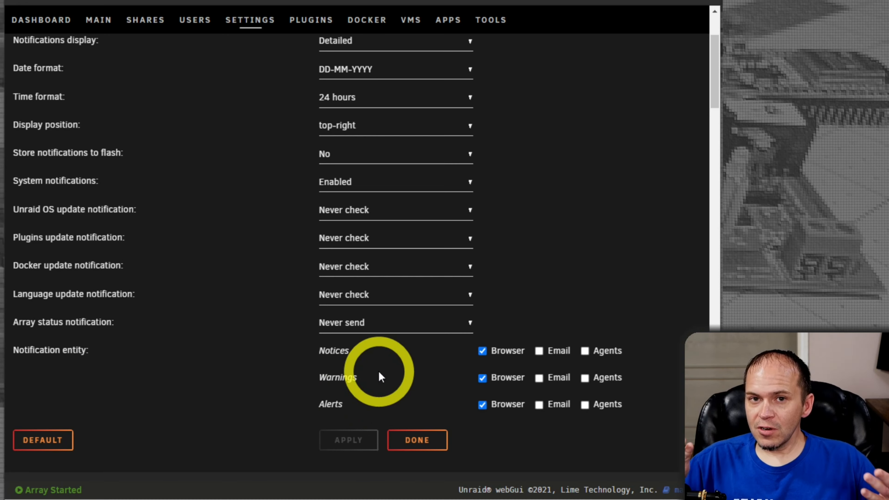
scroll(380, 377, down, 5)
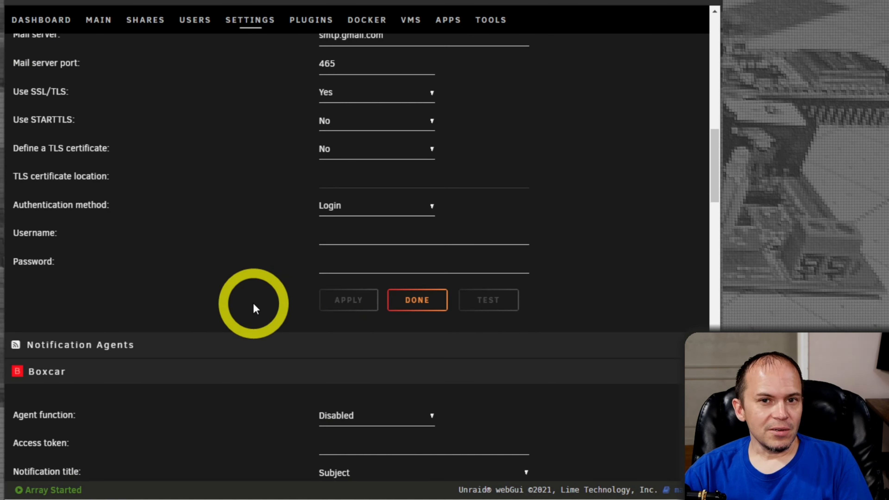
scroll(224, 309, down, 3)
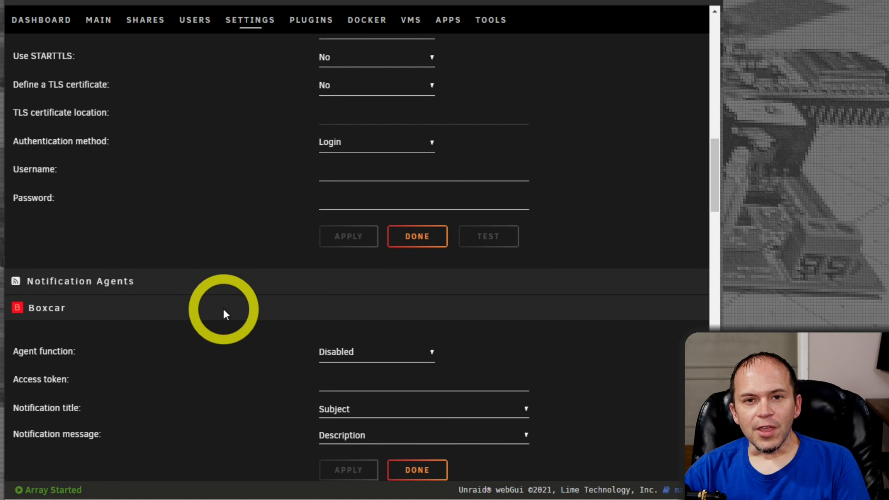
scroll(223, 310, down, 8)
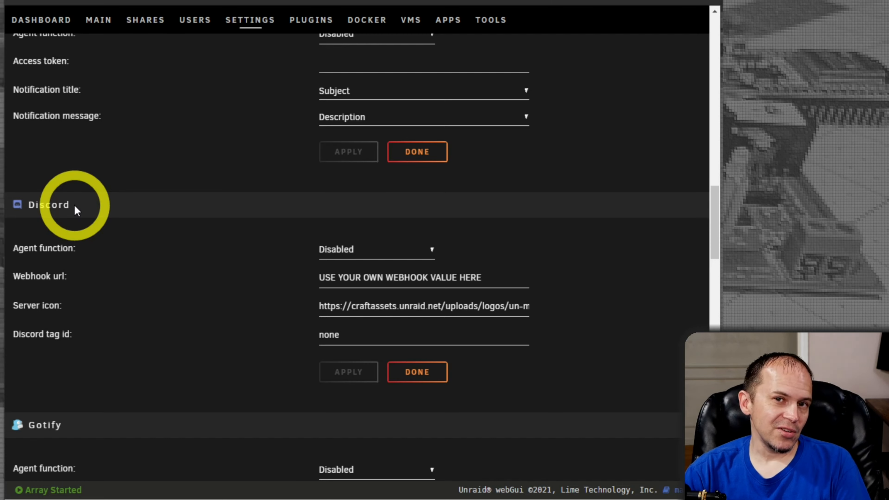
scroll(135, 264, down, 3)
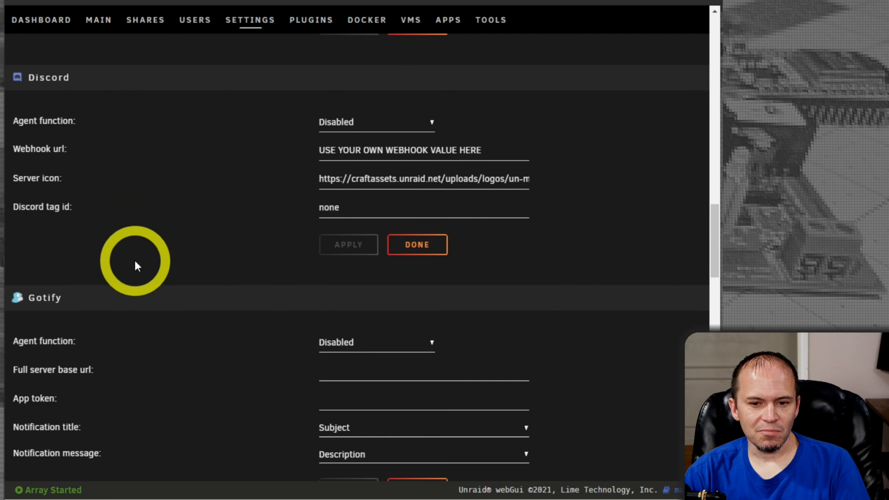
scroll(136, 266, up, 18)
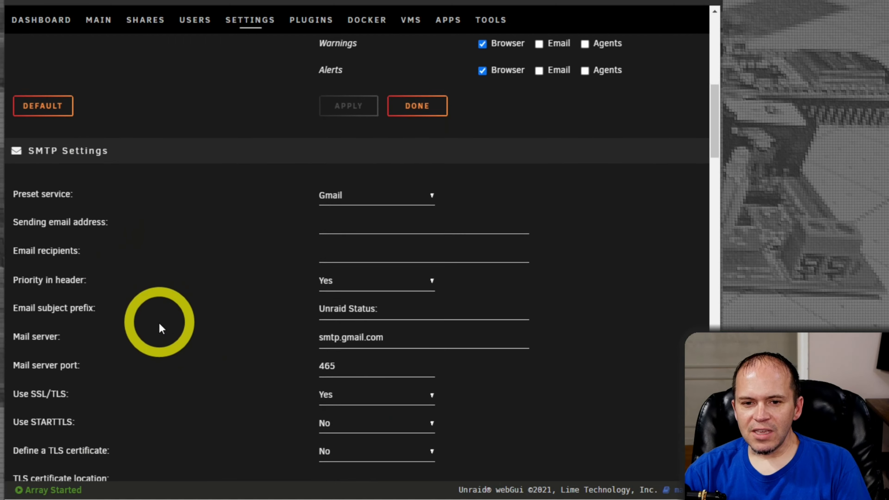
scroll(161, 328, down, 8)
scroll(183, 423, up, 19)
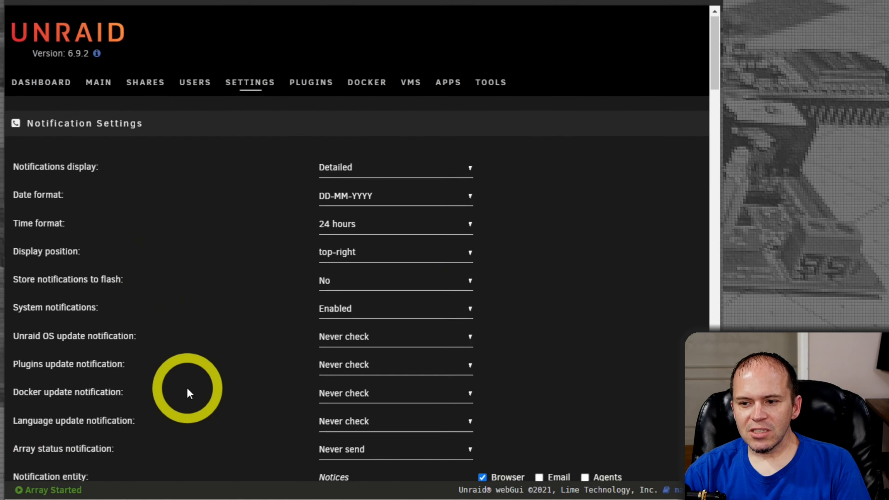
Step: Set Unraid OS update checks to once a day, with email and agent alerts enabled
scroll(189, 394, down, 3)
click(413, 210)
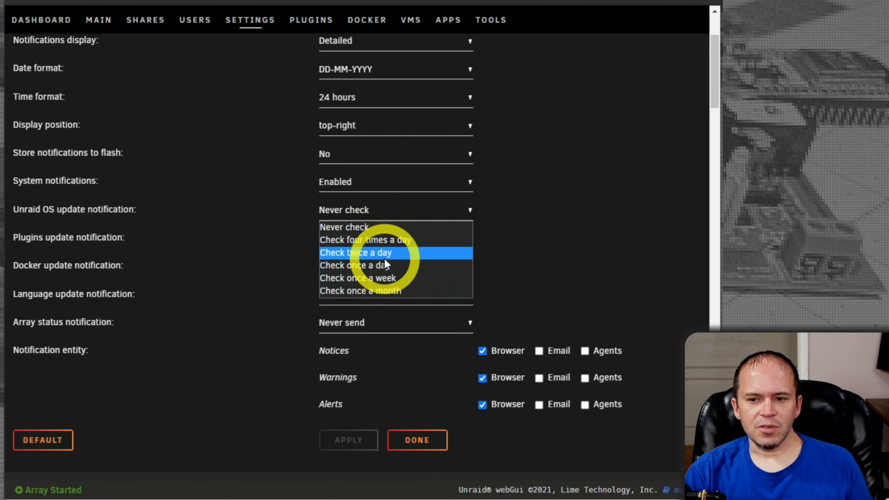
click(394, 266)
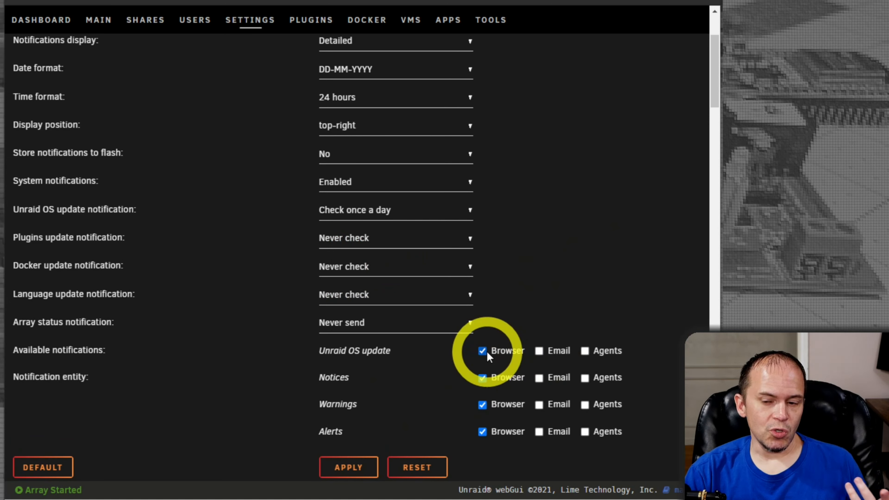
click(539, 350)
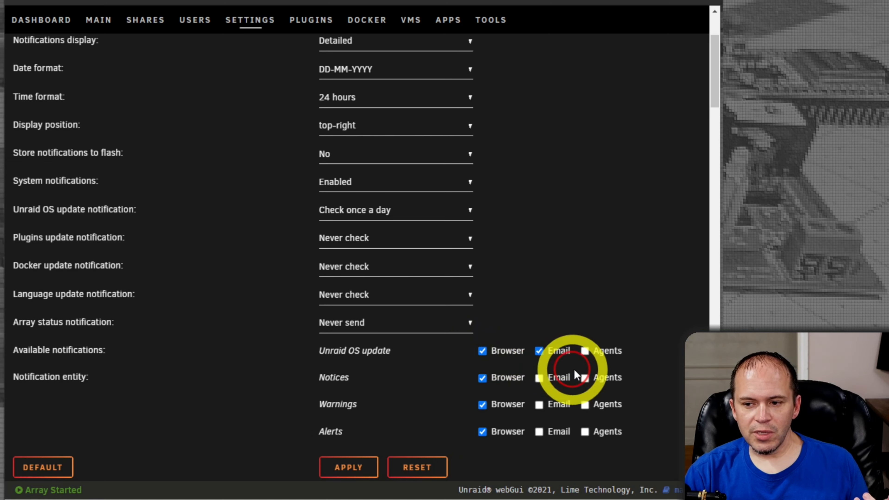
click(585, 350)
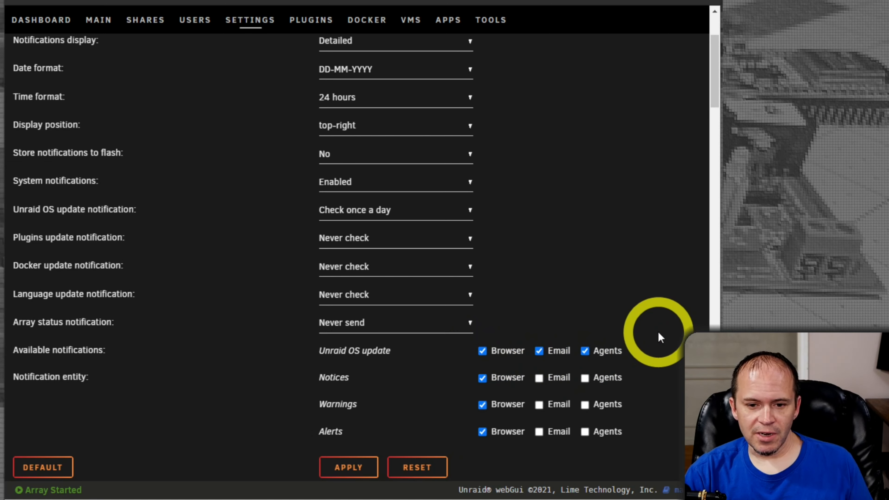
Step: Review the plugin and Docker update check options, leaving both at Never check
click(380, 247)
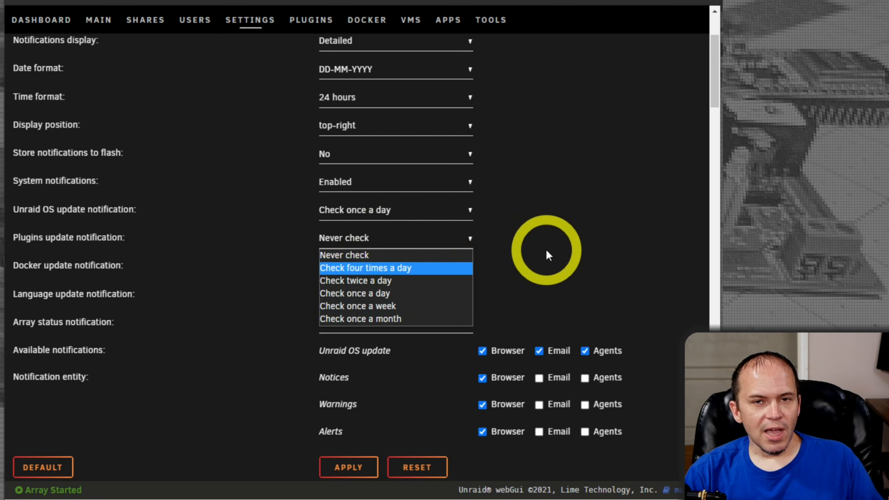
click(540, 255)
click(367, 270)
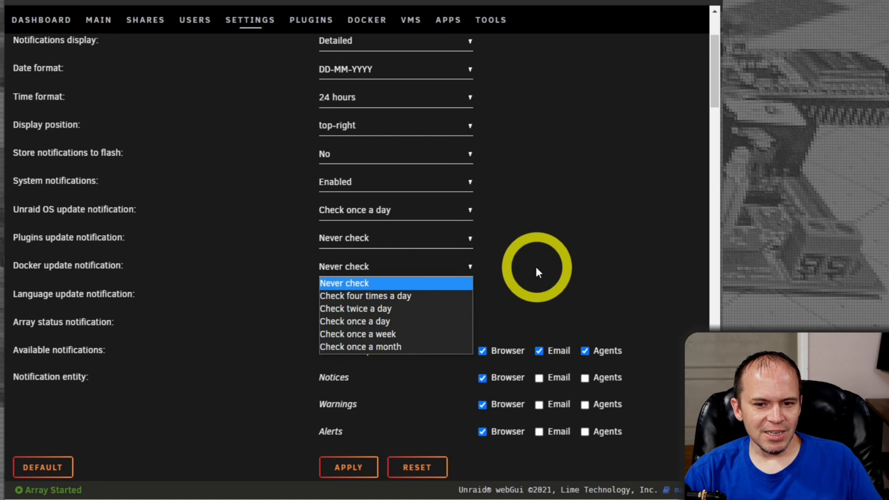
click(537, 269)
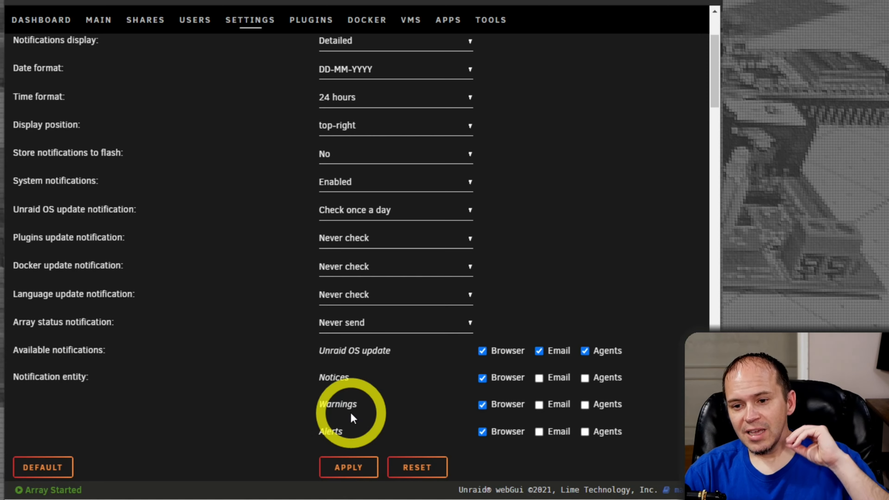
Step: Scroll through the SMTP settings on the Notification Settings page
scroll(351, 414, down, 10)
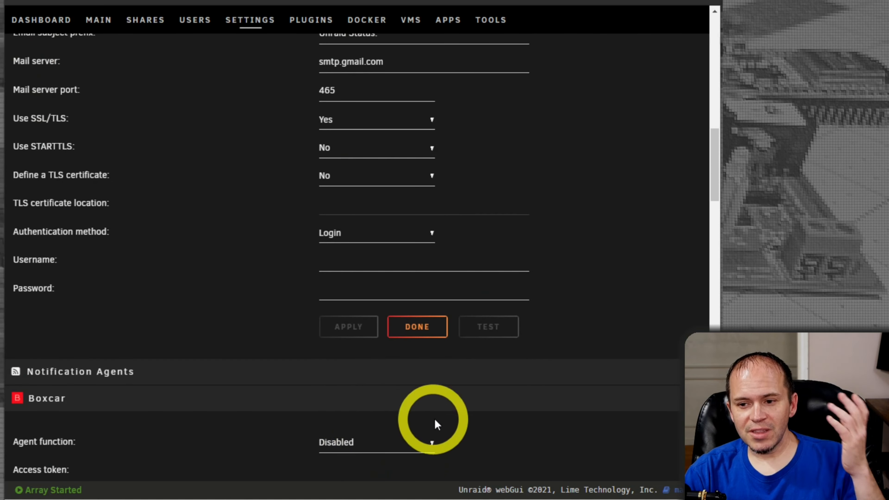
scroll(440, 410, up, 4)
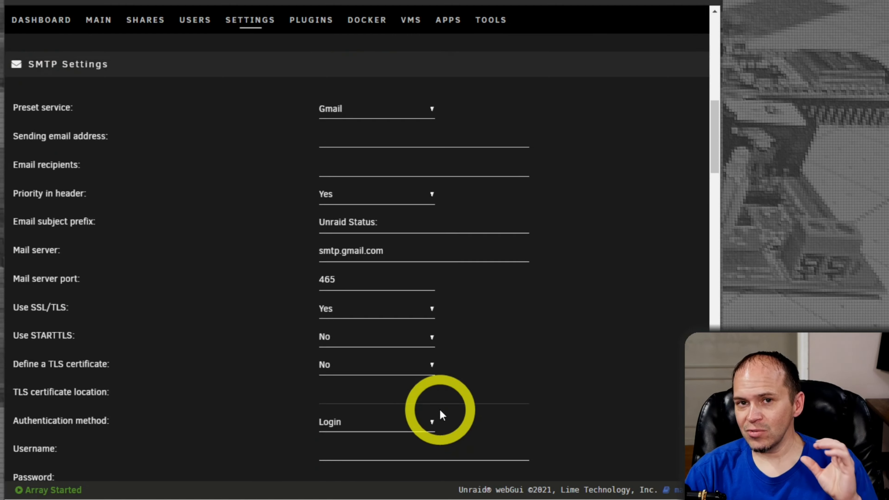
scroll(442, 415, up, 5)
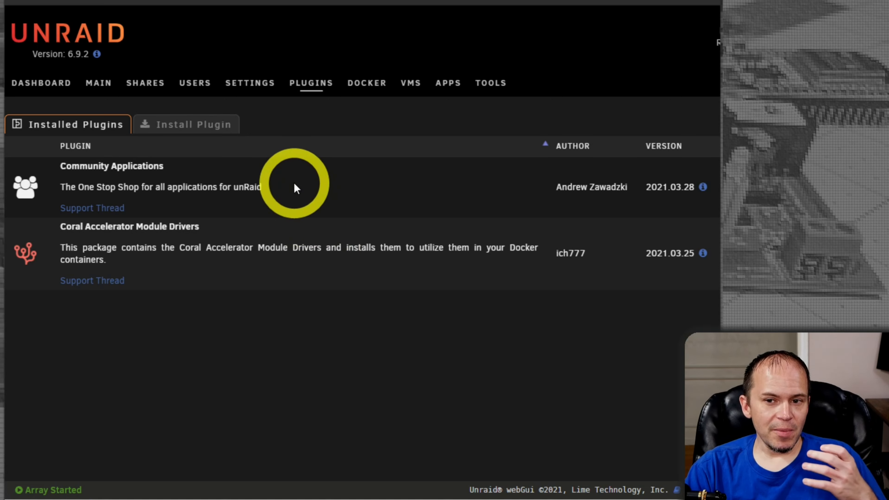
Step: View the Install Plugin form, return to Installed Plugins, then switch to the Community Applications catalogue
click(214, 131)
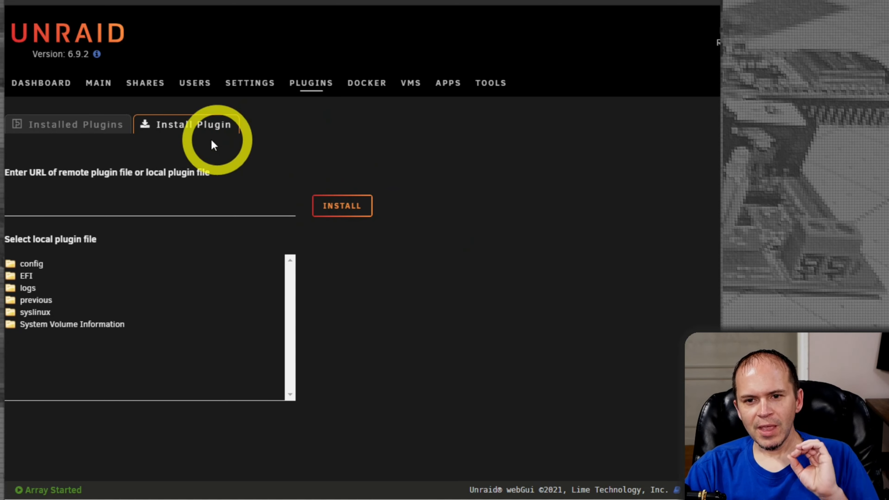
click(79, 127)
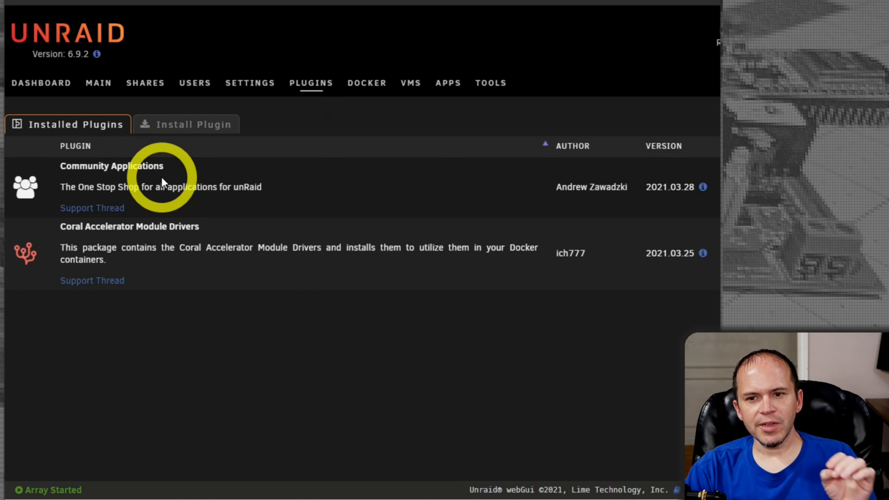
click(447, 84)
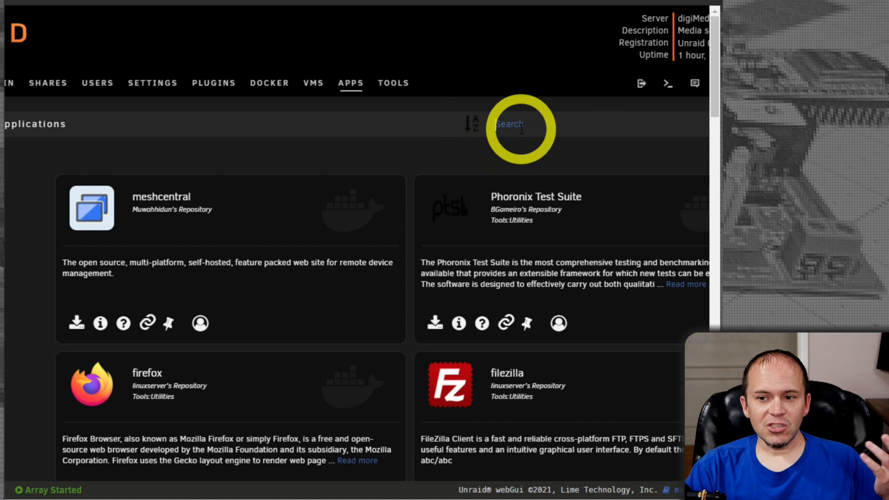
Step: Search Apps for 'auto update', install CA Auto Update Applications 2021.03.10, and view installed plugins
click(548, 121)
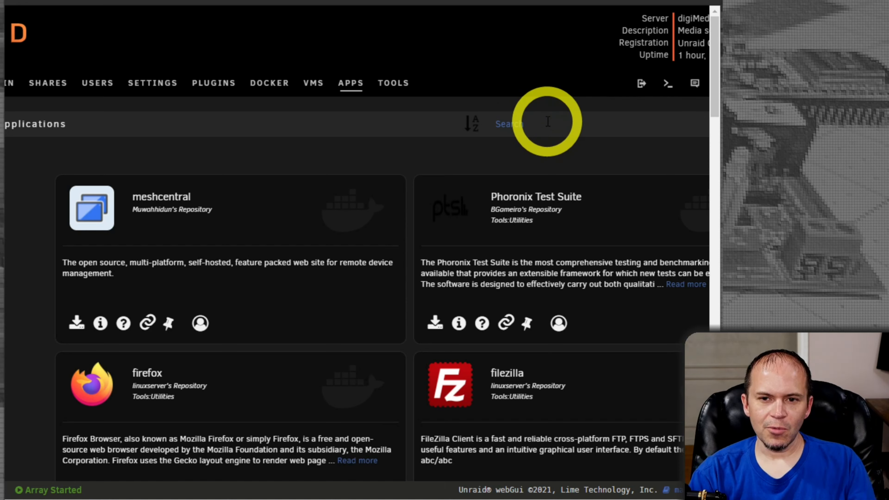
text(auto update)
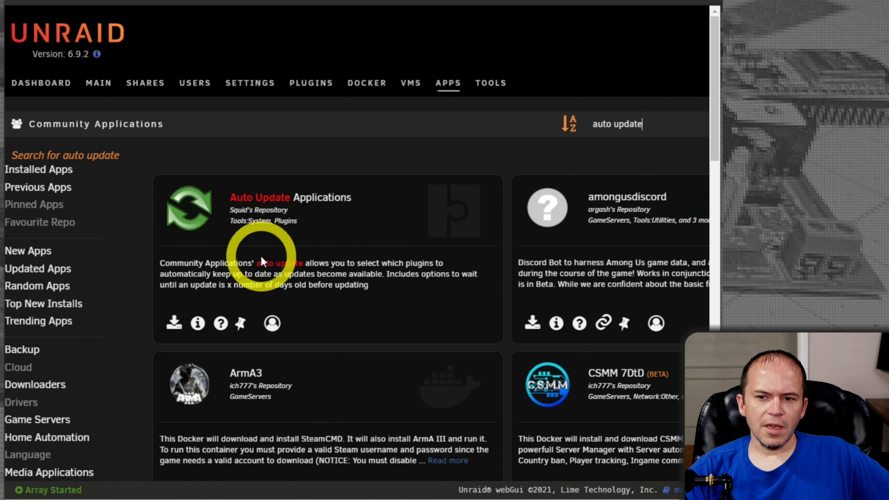
click(201, 224)
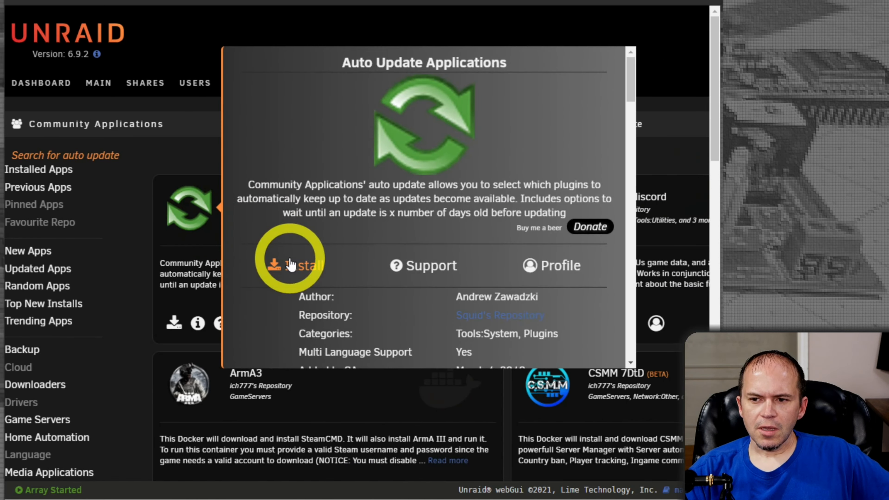
scroll(343, 265, down, 4)
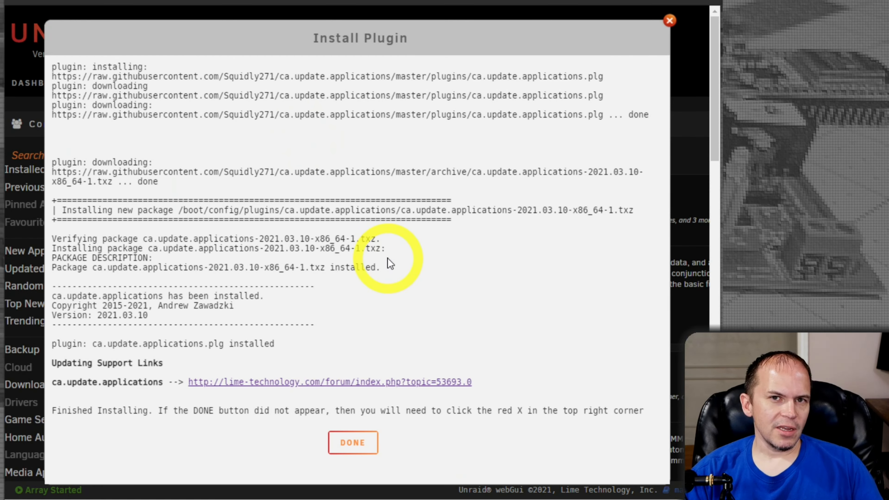
click(363, 440)
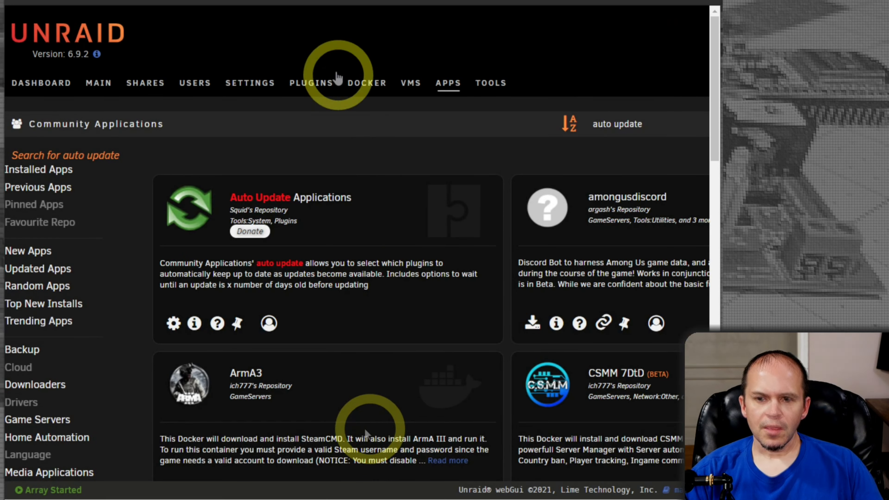
click(314, 92)
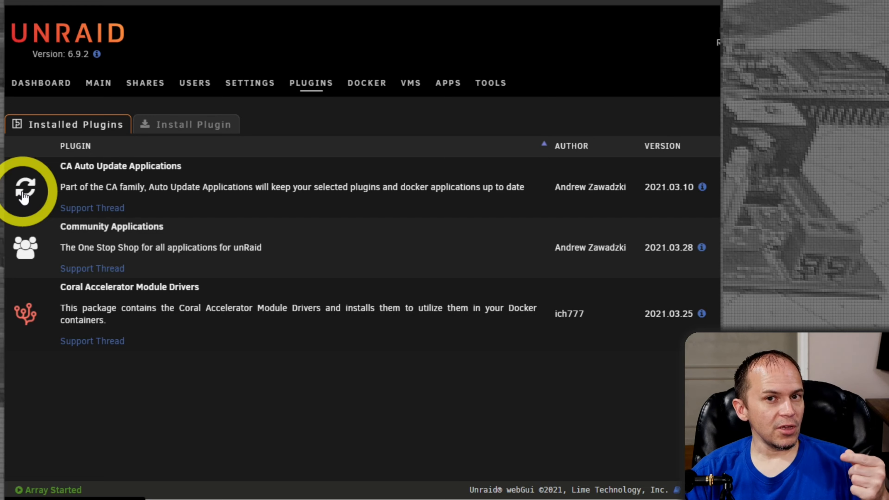
Step: Review CA Auto Update's plugin settings (daily checks, 3-day delay), then its Docker container settings
click(24, 194)
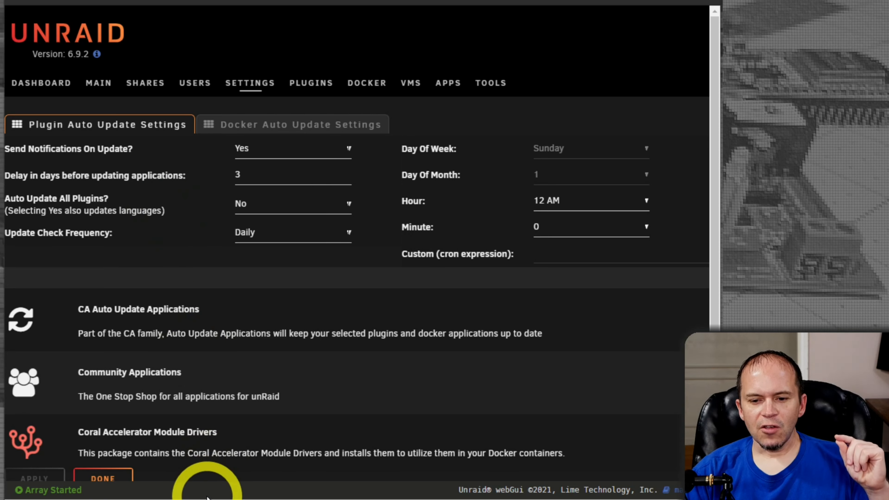
drag(205, 499, 352, 499)
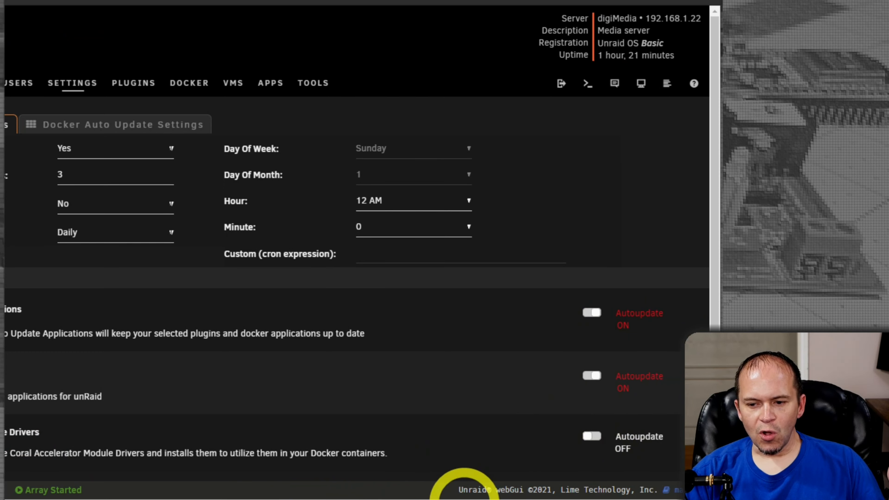
drag(456, 499, 318, 498)
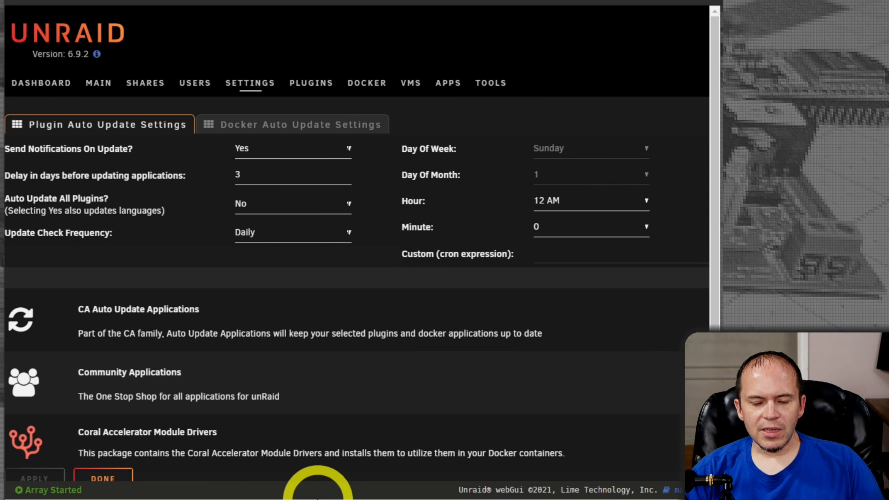
drag(253, 499, 260, 499)
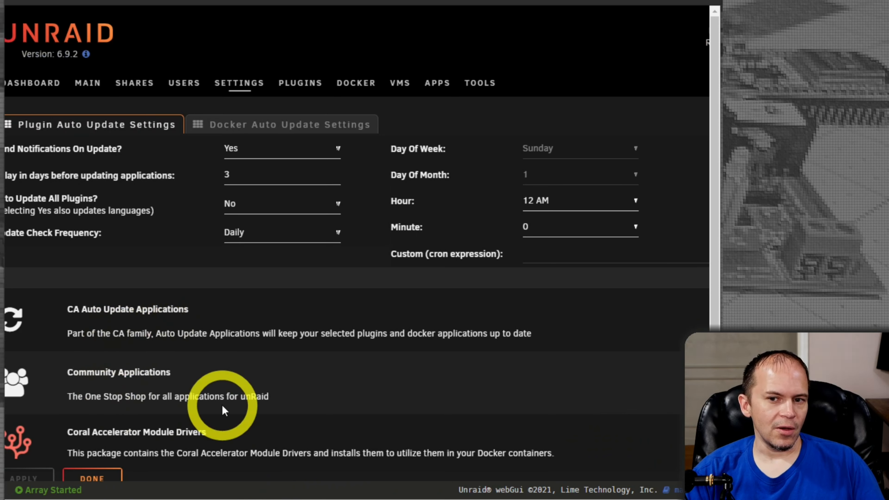
scroll(245, 487, left, 2)
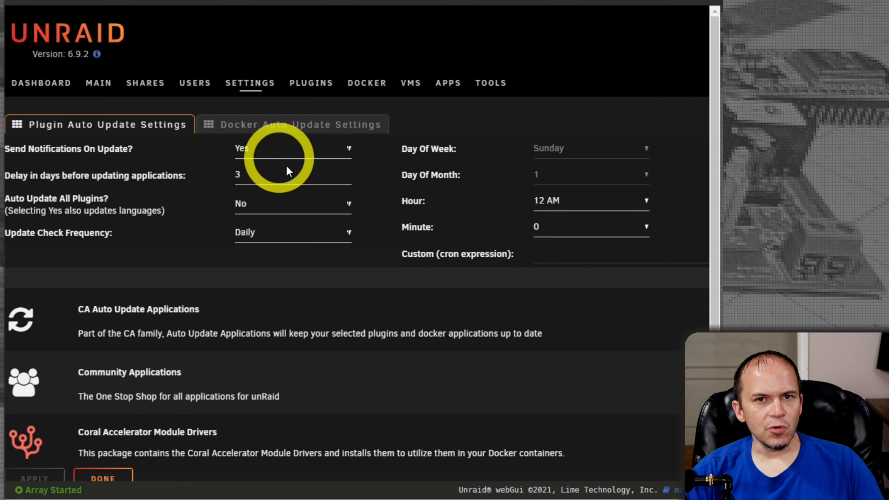
click(279, 131)
drag(347, 499, 480, 499)
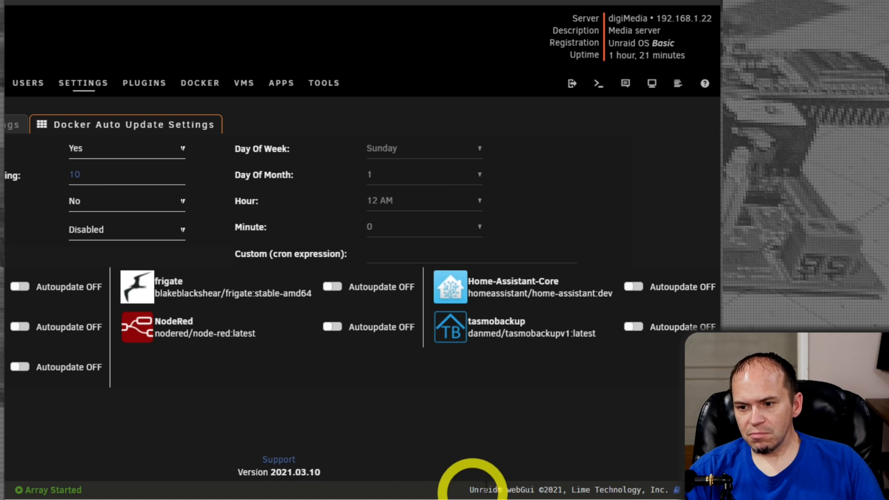
Step: Turn on autoupdate for the tasmobackup container, leaving Update Check Frequency at Disabled
click(633, 327)
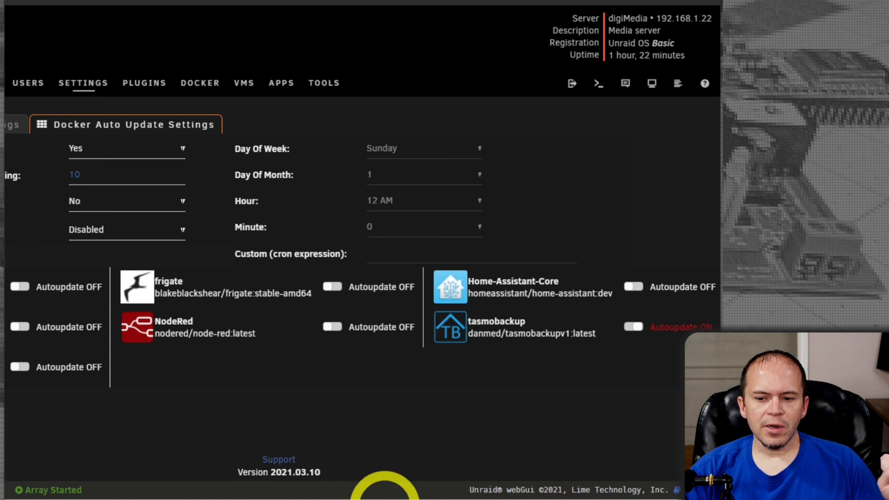
drag(384, 497, 298, 498)
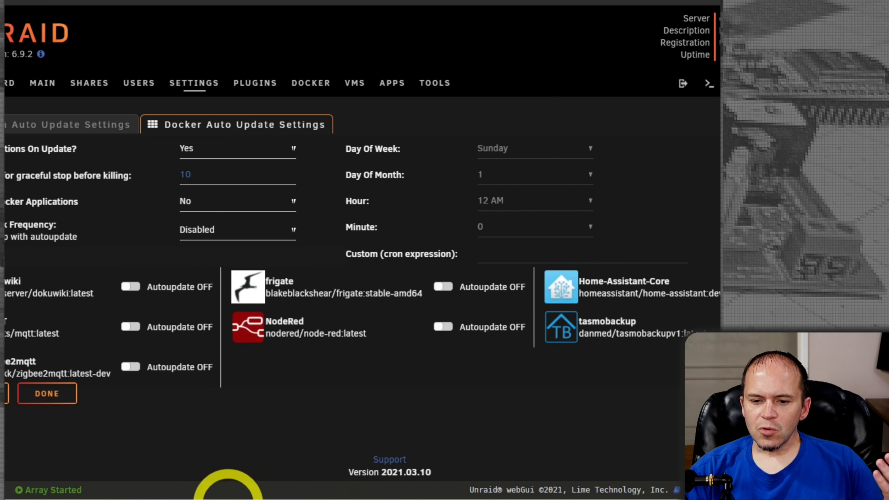
drag(228, 498, 181, 499)
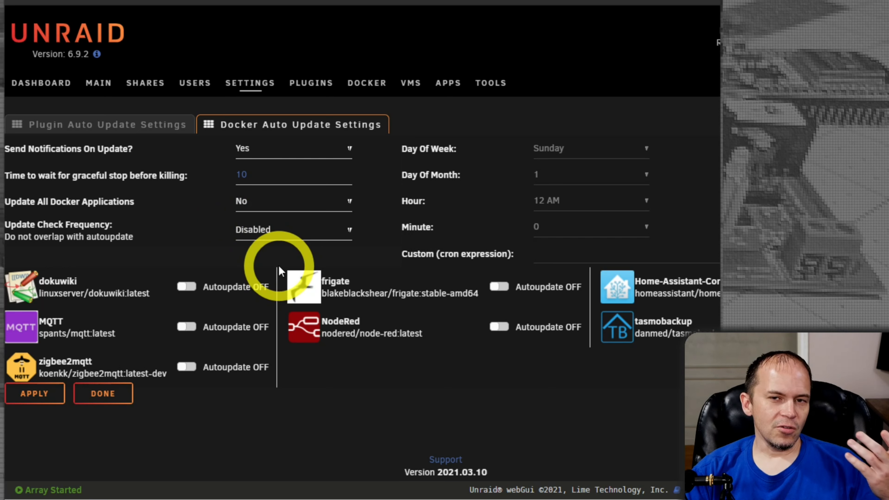
click(285, 241)
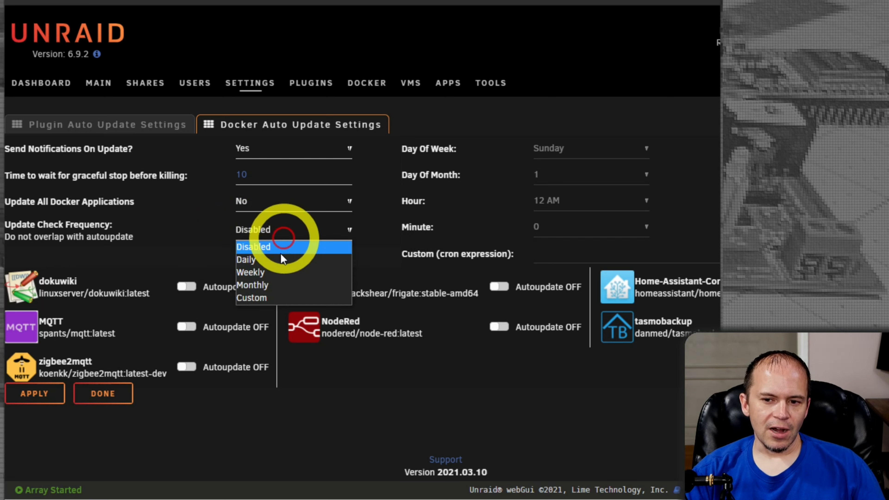
click(277, 434)
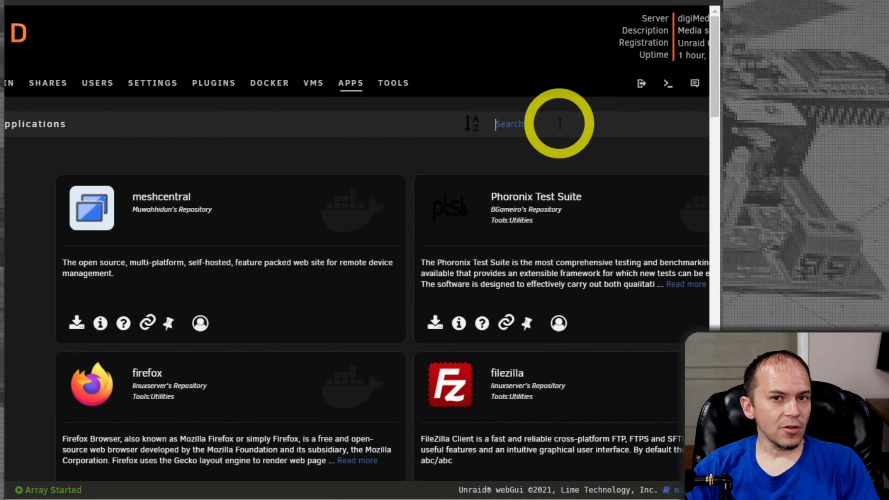
Step: Search Apps for 'backup appdata', install Appdata Backup/Restore v2, and open its settings from Plugins
click(560, 124)
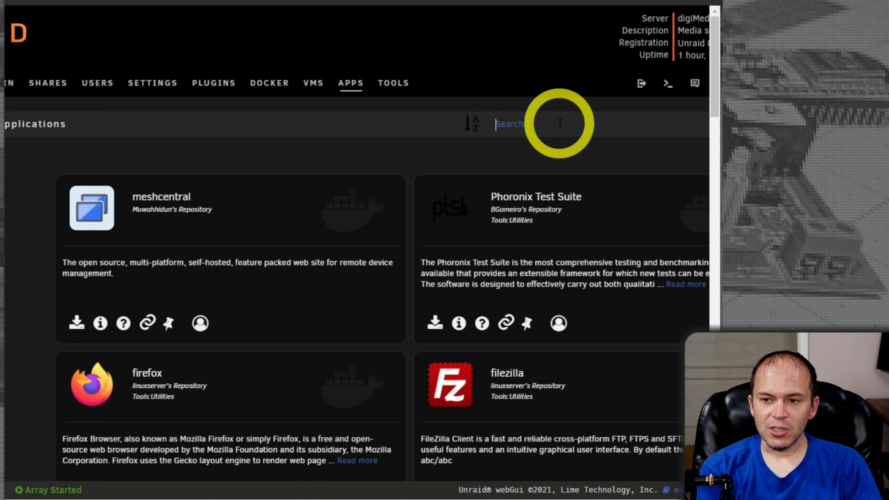
text(backup appdata)
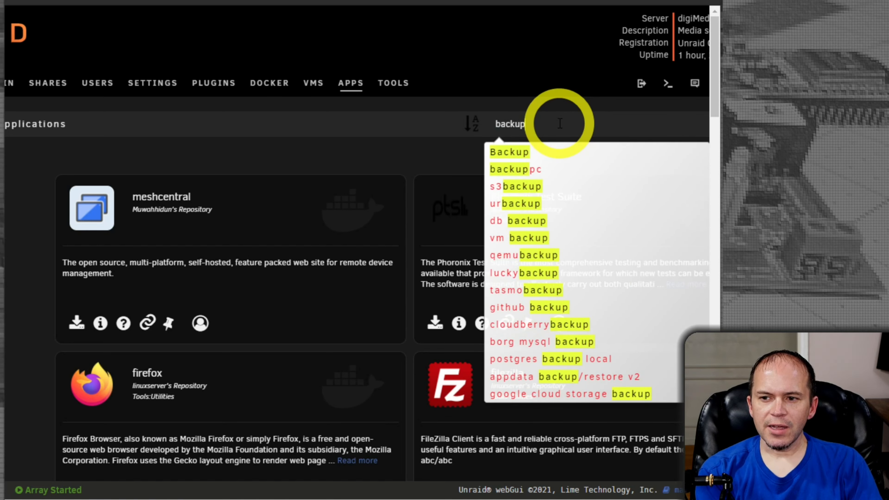
key(Return)
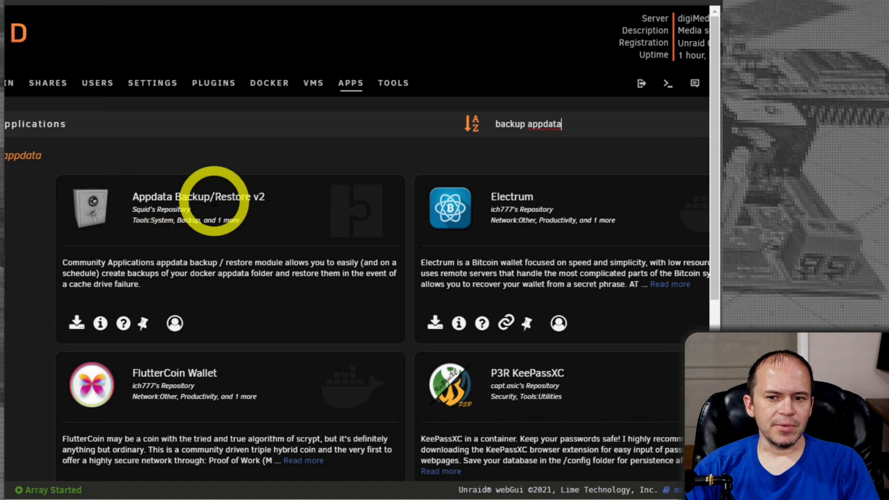
click(94, 207)
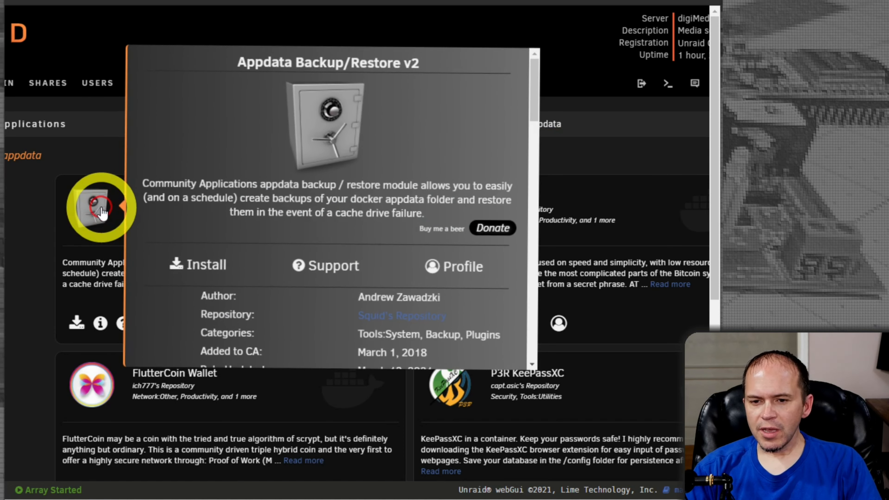
scroll(285, 237, down, 2)
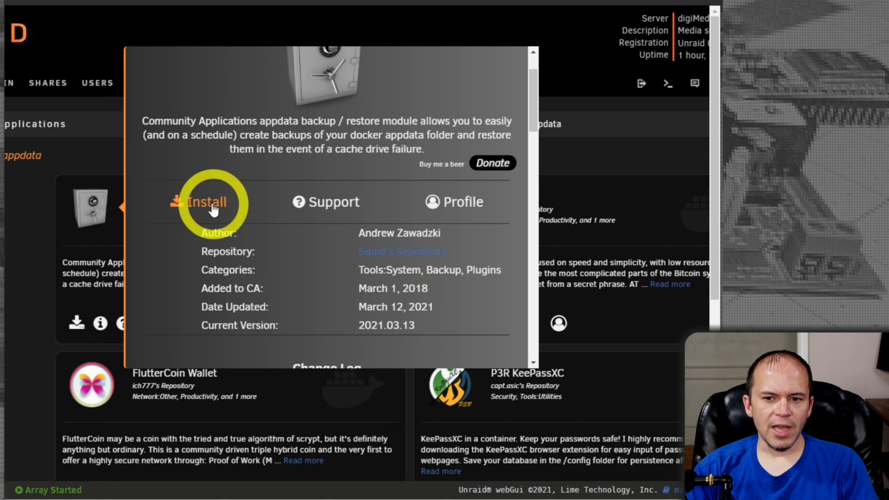
click(213, 207)
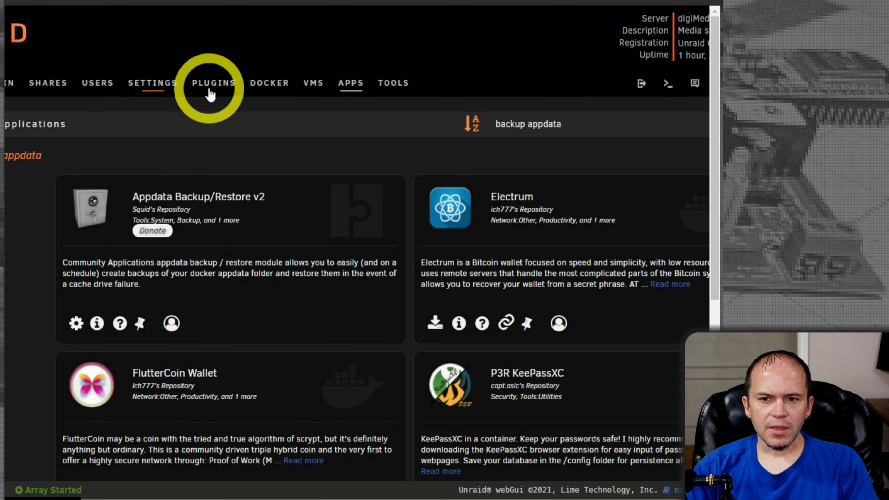
click(212, 92)
click(25, 253)
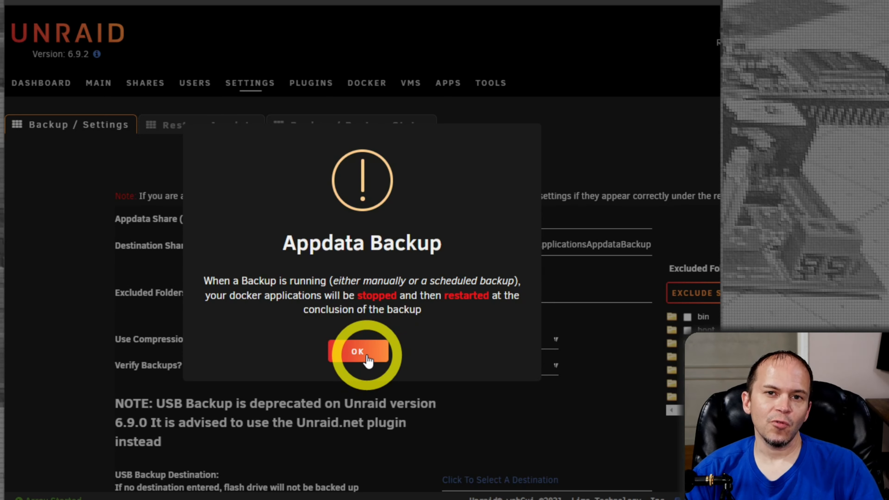
Step: Acknowledge the container-stop warning and set the backup source to /mnt/user/appdata/, then browse destination folders
click(360, 351)
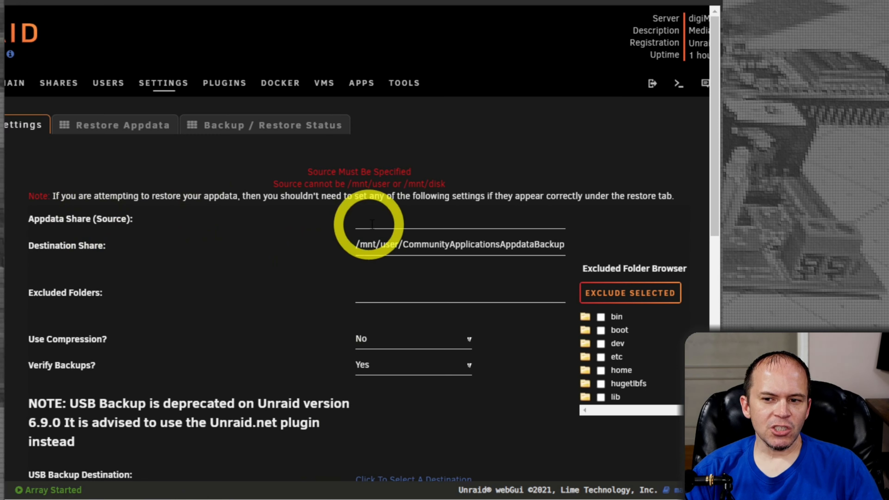
click(385, 223)
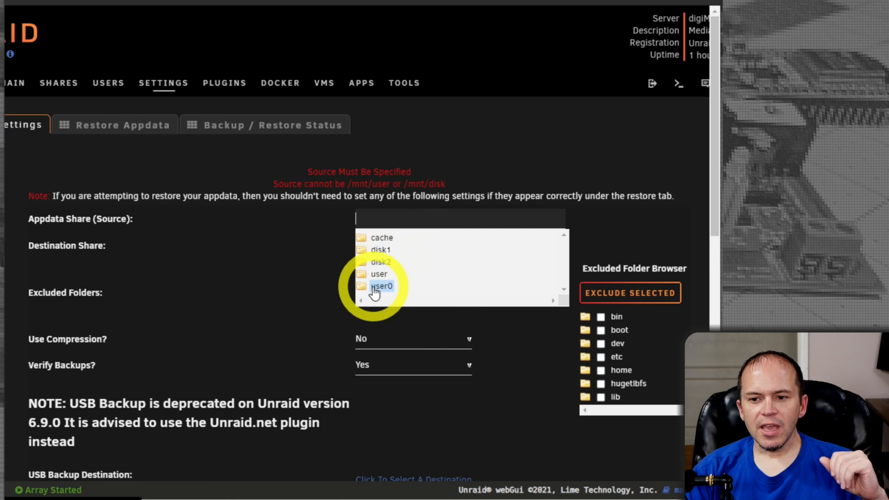
scroll(374, 292, down, 2)
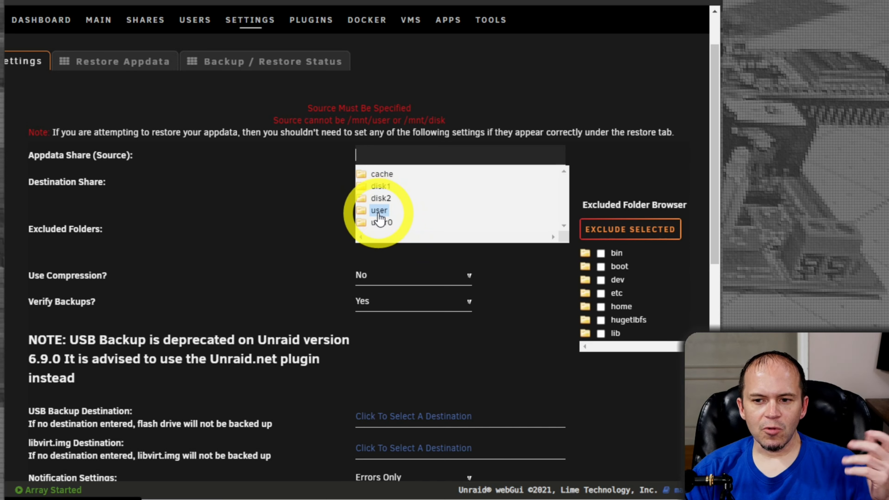
click(379, 211)
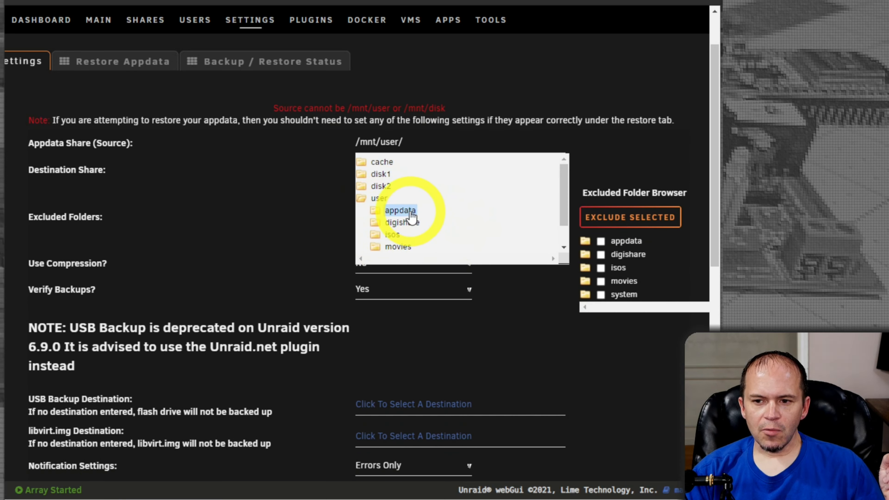
click(410, 213)
click(266, 211)
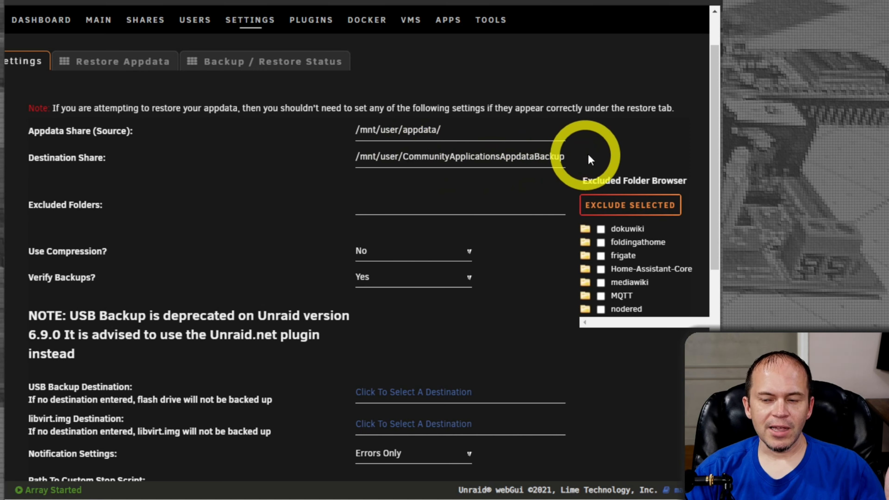
click(512, 168)
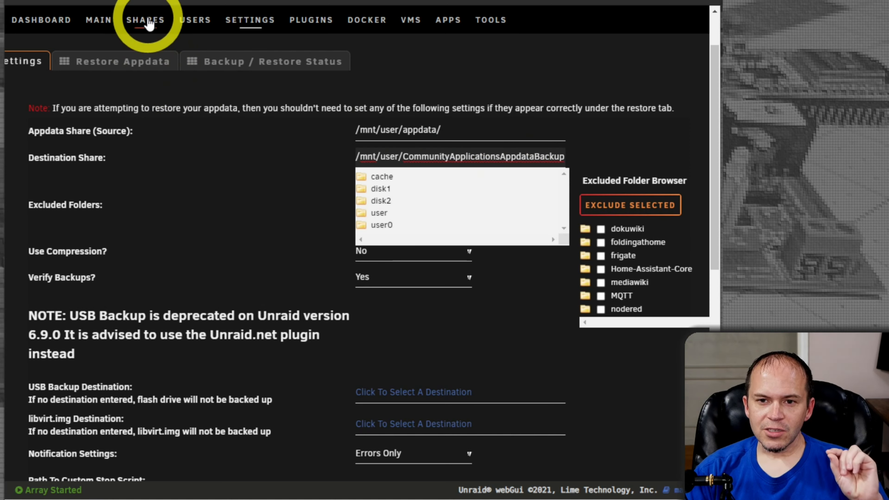
Step: Create a share named CABackup with the comment 'Leave this to array only!'
click(149, 28)
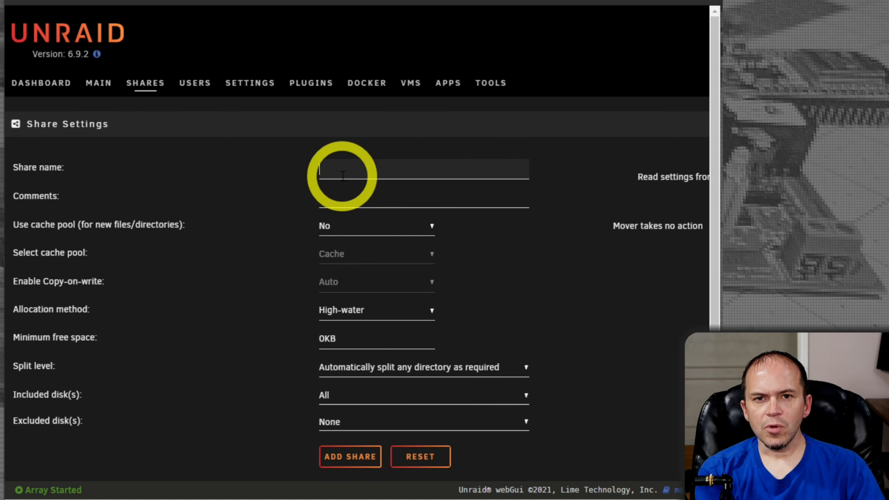
click(343, 177)
text(CABackup)
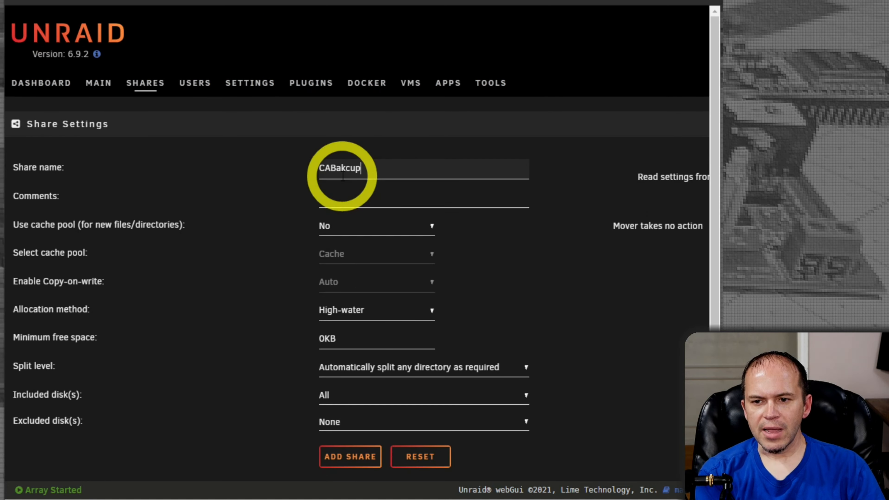
click(371, 199)
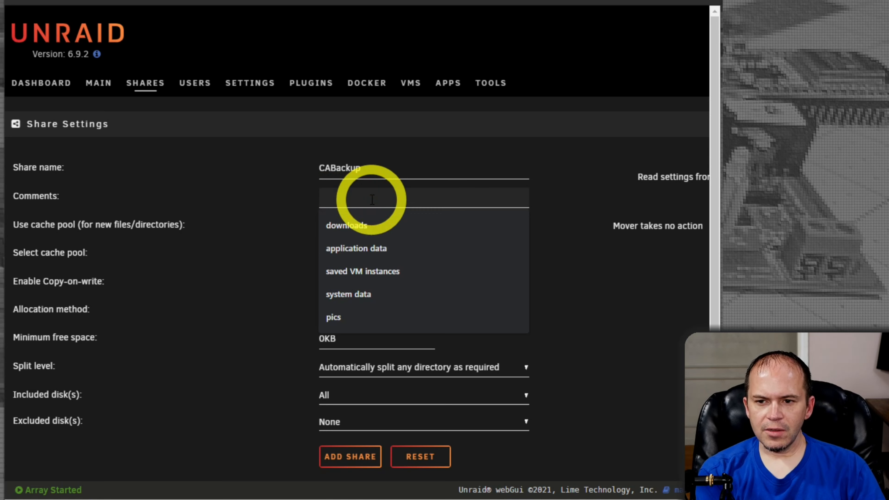
text(Leave this to array only!)
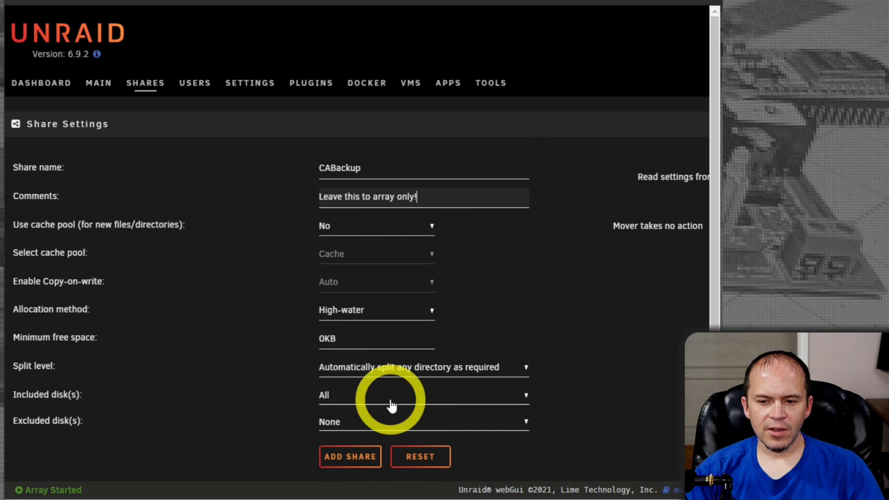
scroll(420, 389, down, 1)
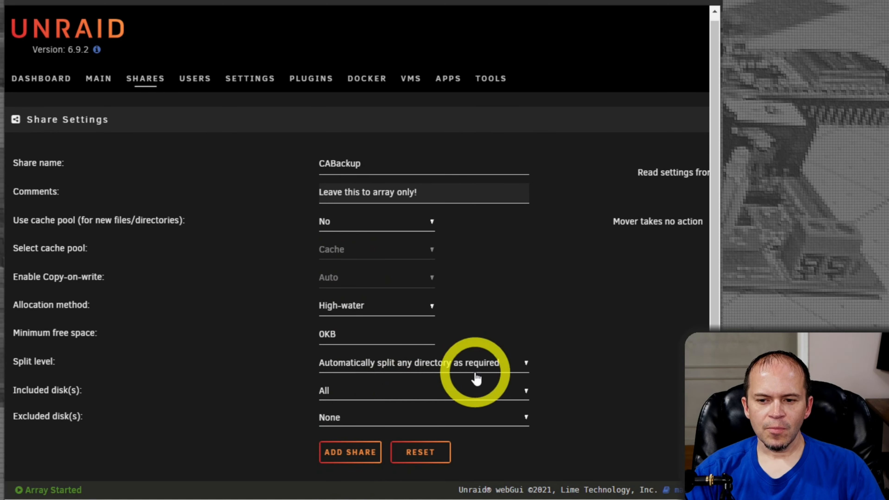
click(350, 454)
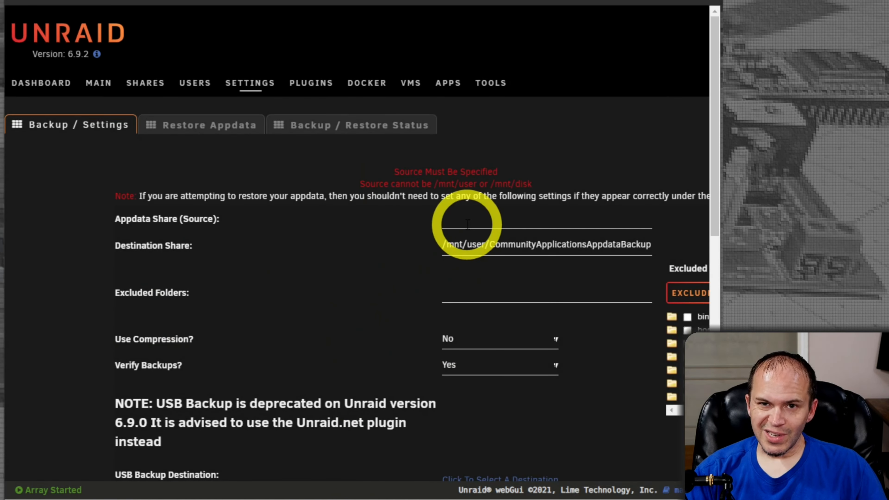
Step: Reselect /mnt/user/appdata/ as the Appdata Backup source
click(468, 224)
scroll(479, 280, down, 2)
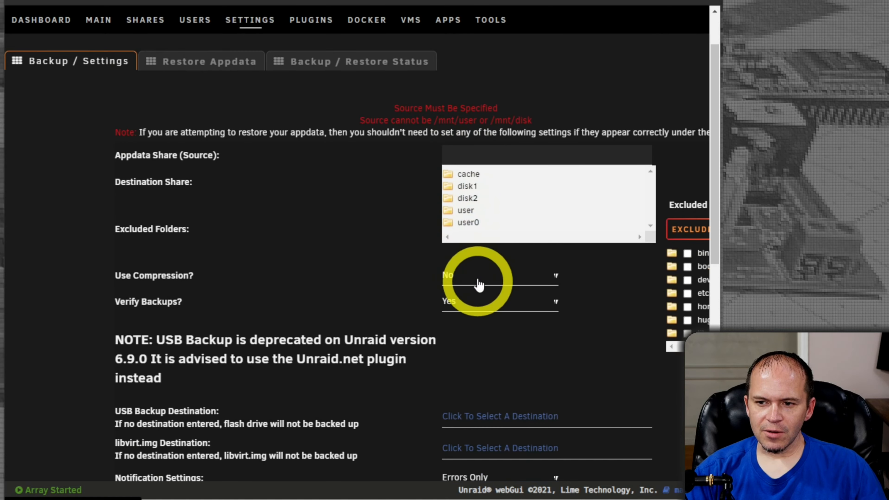
click(506, 158)
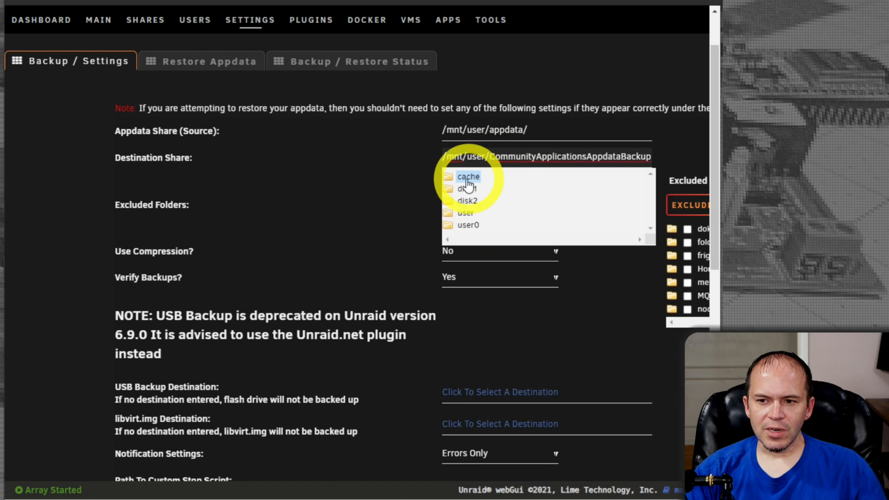
scroll(481, 189, down, 2)
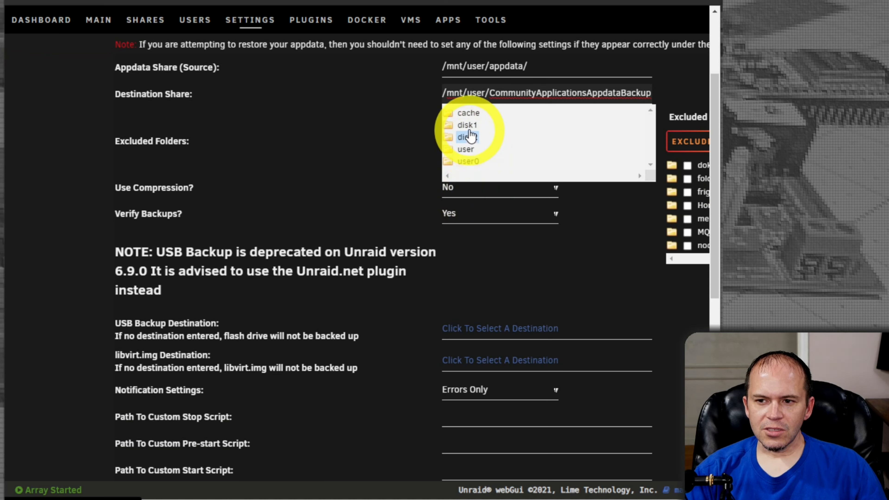
Step: Set the destination share to /mnt/user/CABackup/ and review the excluded folders, leaving none excluded
click(465, 149)
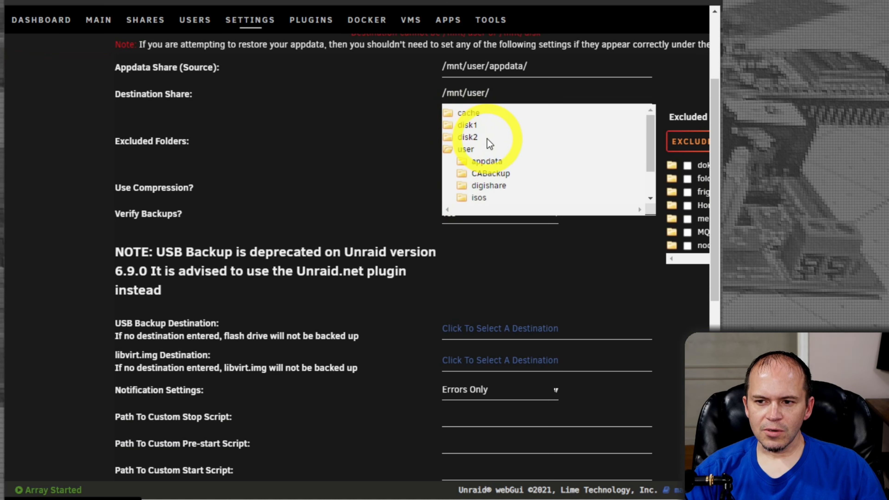
click(486, 174)
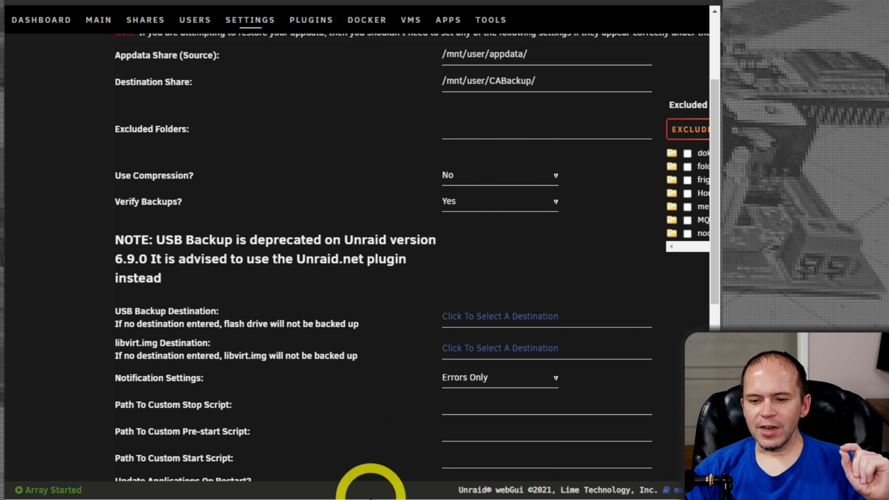
drag(371, 499, 501, 499)
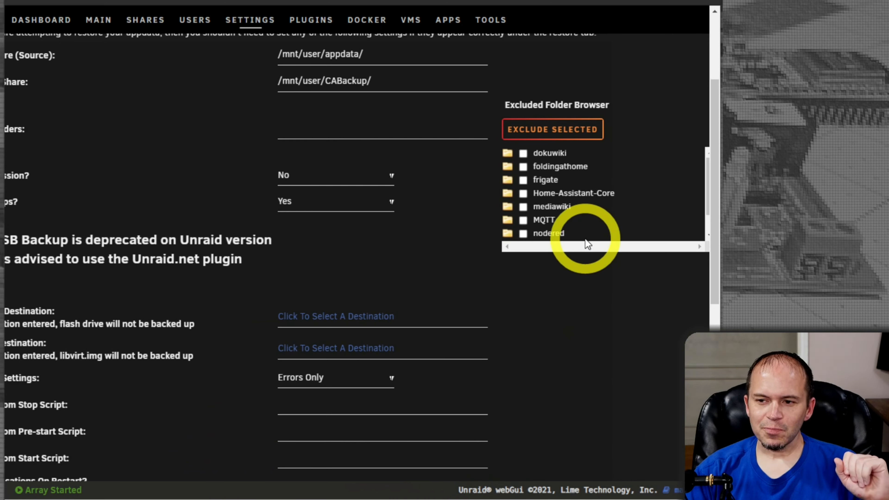
triple_click(594, 194)
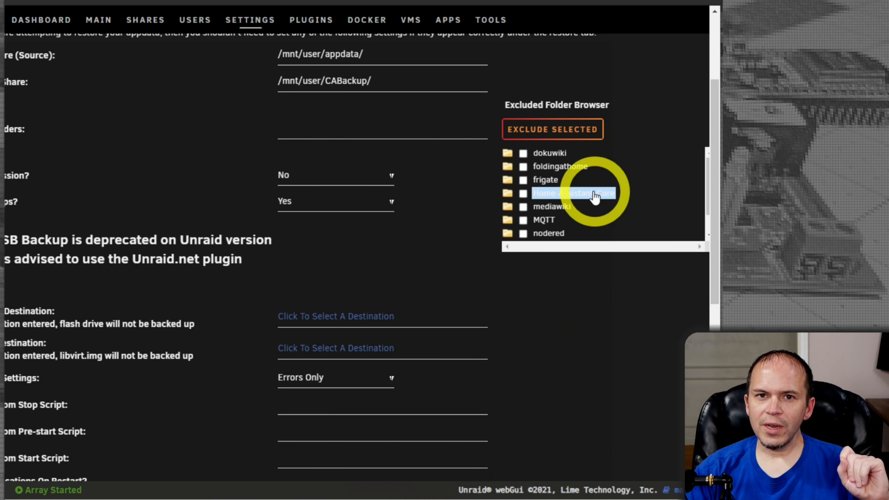
click(599, 169)
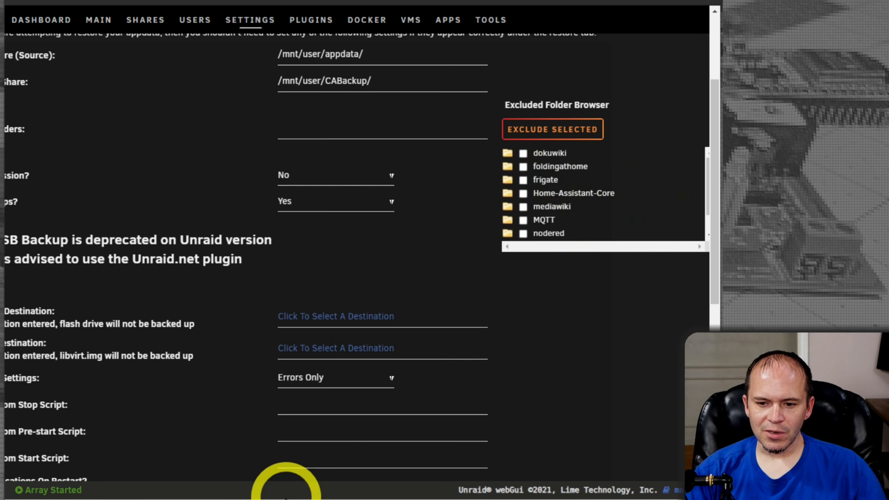
drag(285, 498, 209, 496)
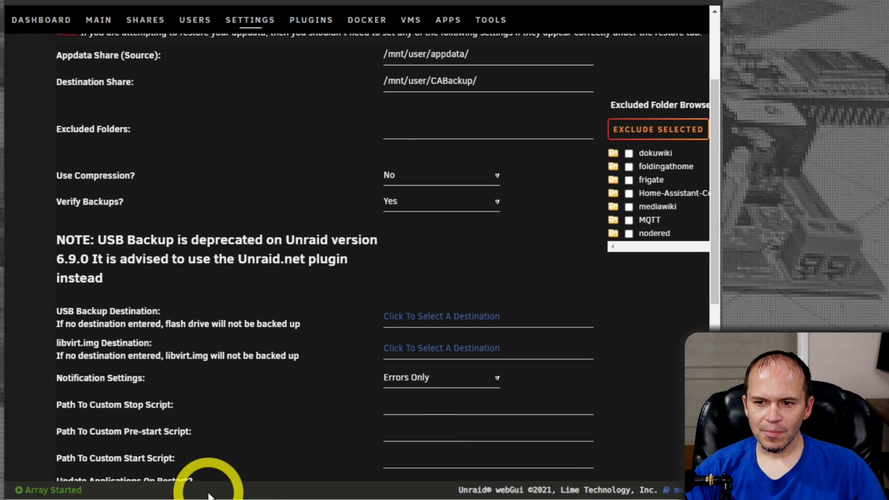
Step: Set Use Compression to Yes, apply the backup settings, and start a manual backup
click(422, 176)
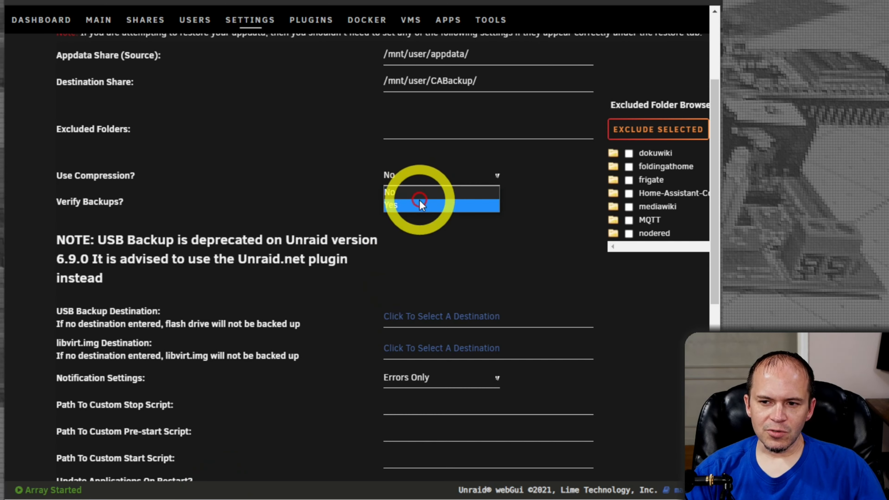
click(422, 204)
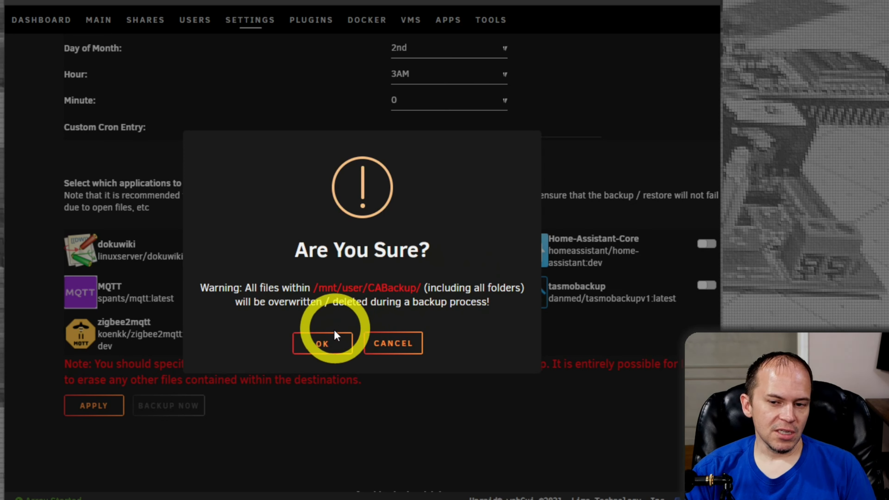
click(319, 351)
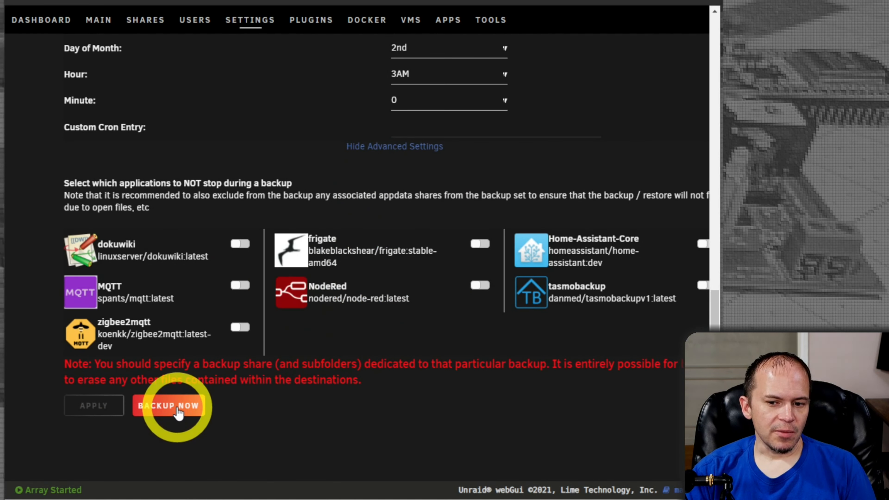
click(178, 413)
key(Return)
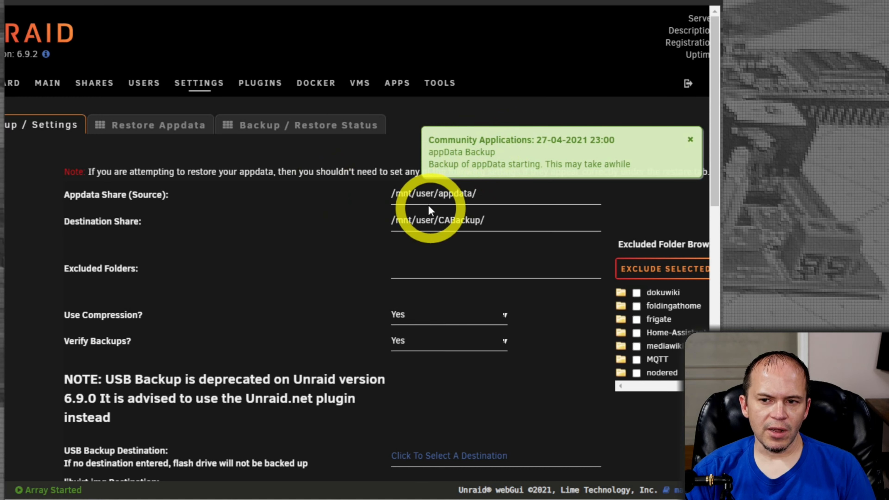
Step: Watch the backup's progress in the Backup / Restore Status log
click(298, 127)
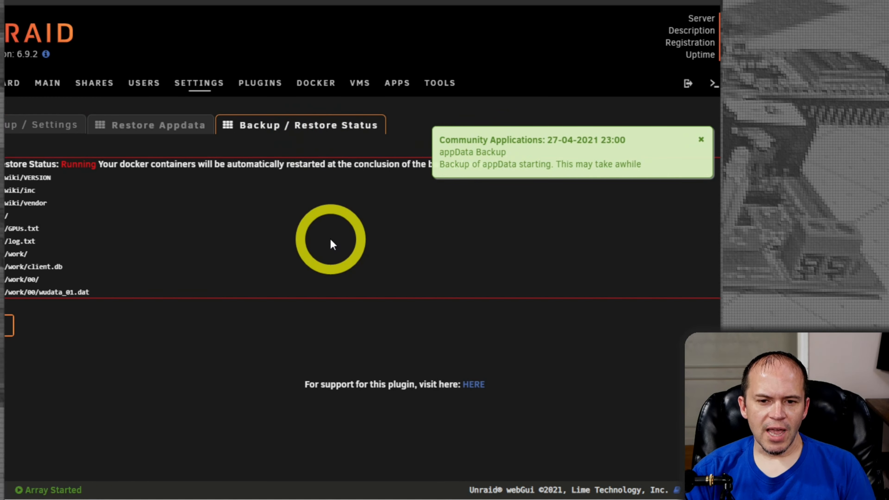
scroll(228, 251, left, 3)
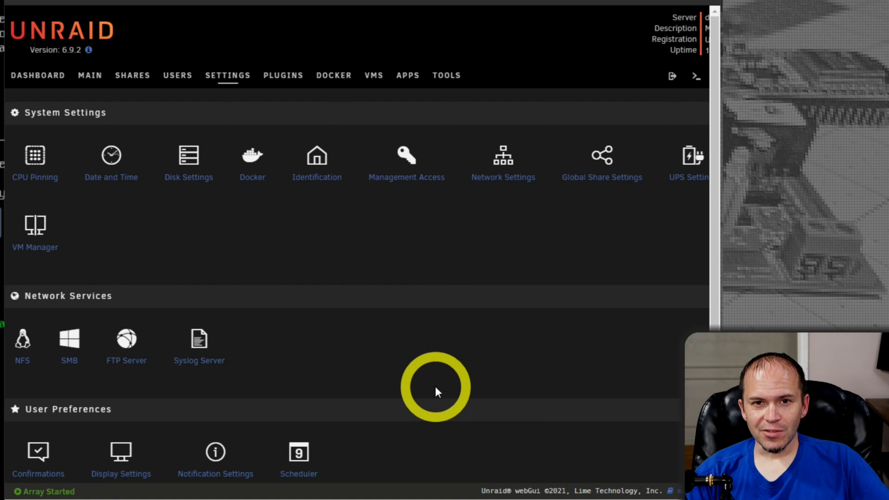
Step: Open the Scheduler to review the disabled parity check and the daily 03:40 mover
click(305, 457)
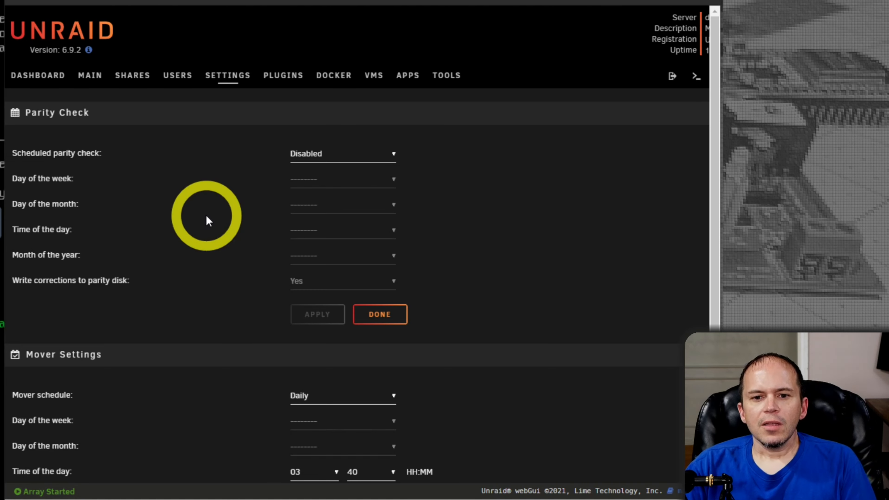
Step: Switch the scheduled parity check to Custom, daily at 00:00 in selected months
click(311, 159)
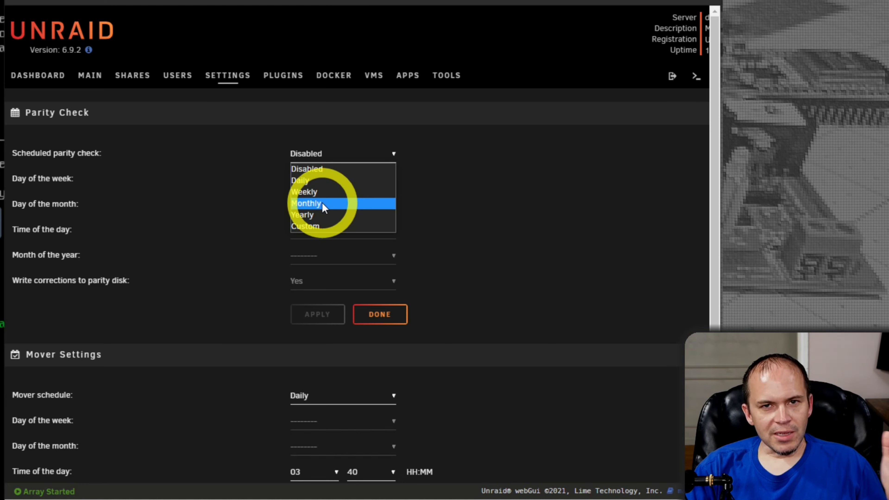
click(313, 225)
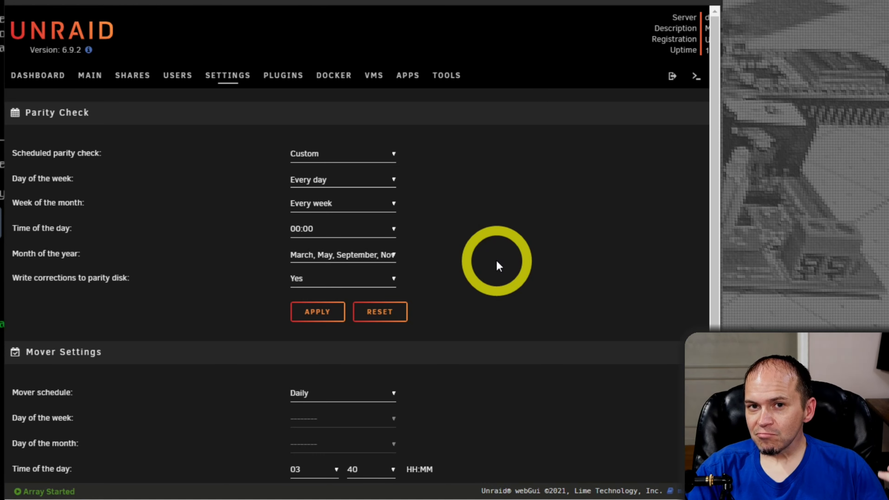
Step: Apply the Mover Settings, keeping the mover daily at 03:40 and parity check Disabled
scroll(451, 316, down, 3)
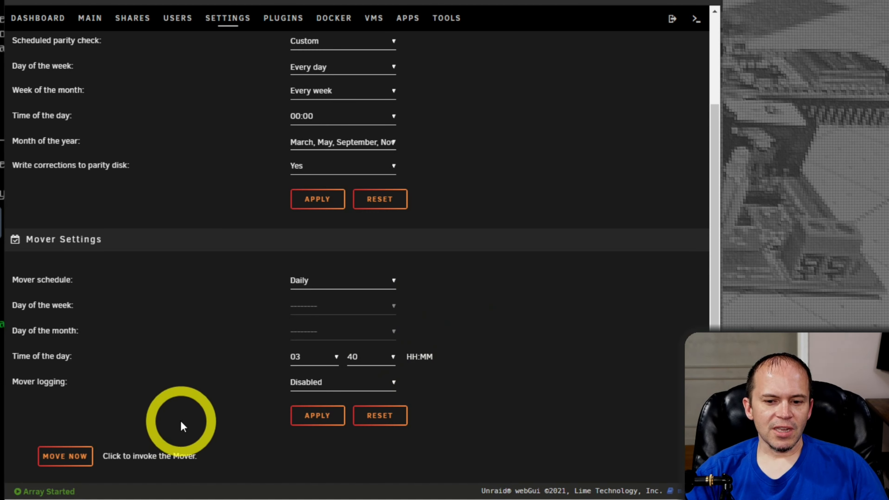
click(313, 416)
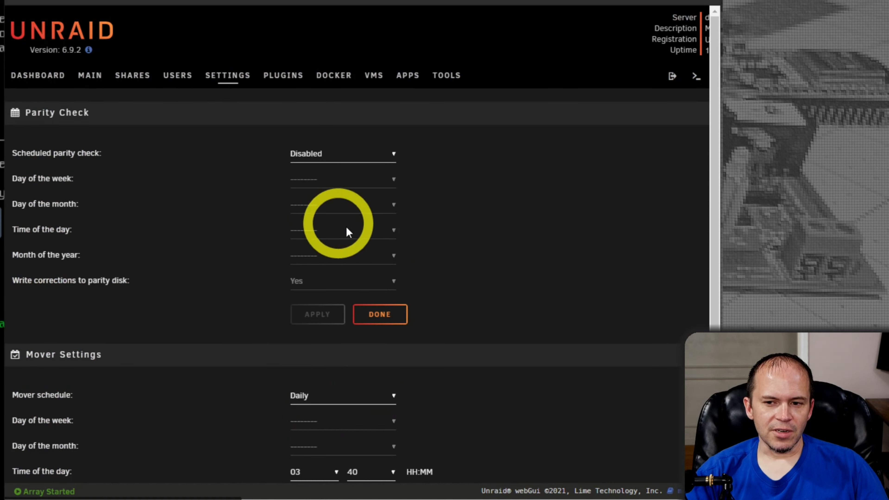